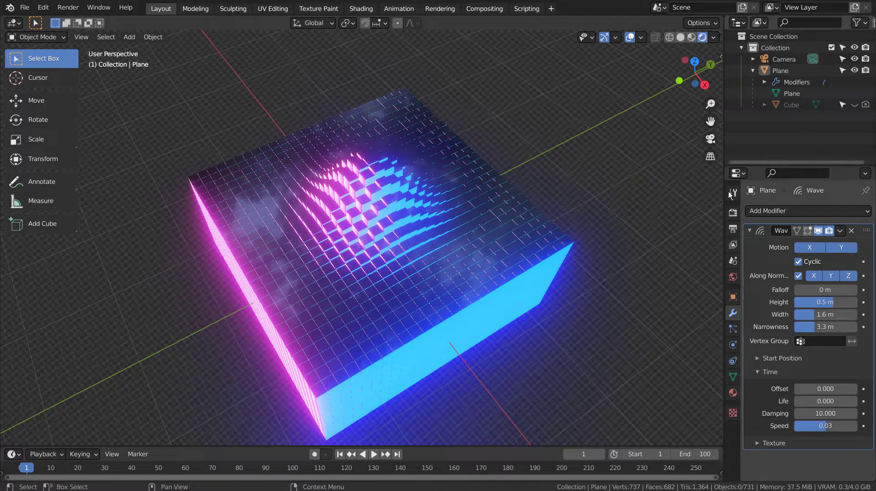
Play the finished wave animation, stop it, and rewind to frame 1.
left_click(375, 455)
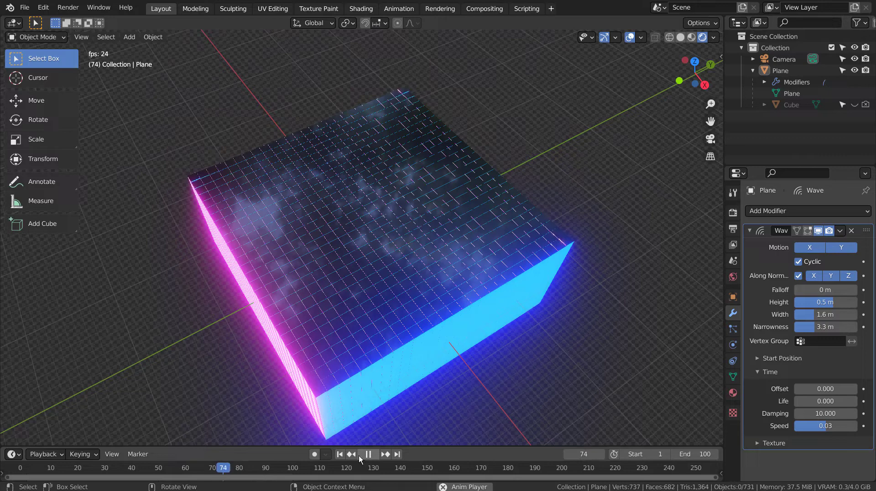
triple_click(358, 456)
triple_click(357, 456)
left_click(372, 454)
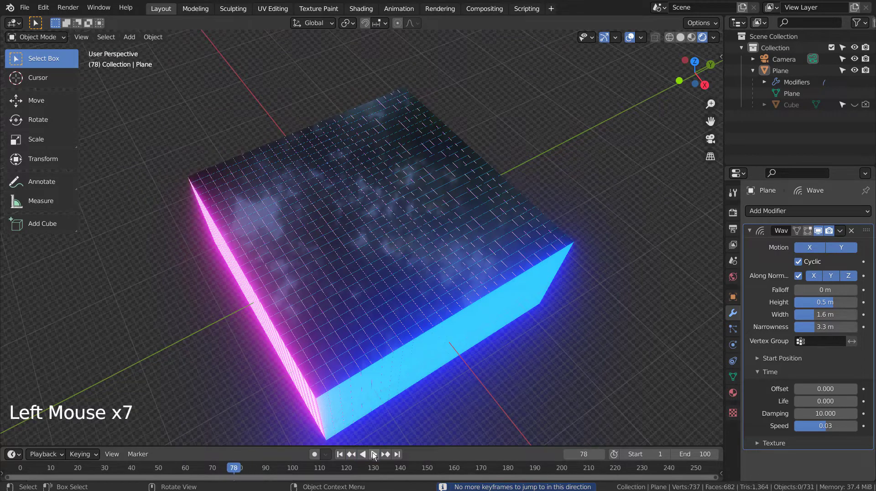
left_click(339, 454)
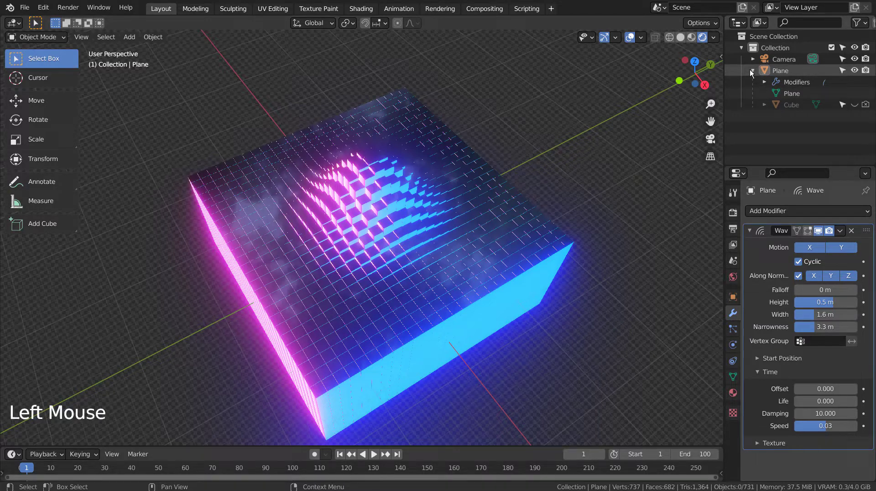
Hide the original Plane and add a new plane scaled up about 19 times.
left_click(854, 71)
left_click(385, 189)
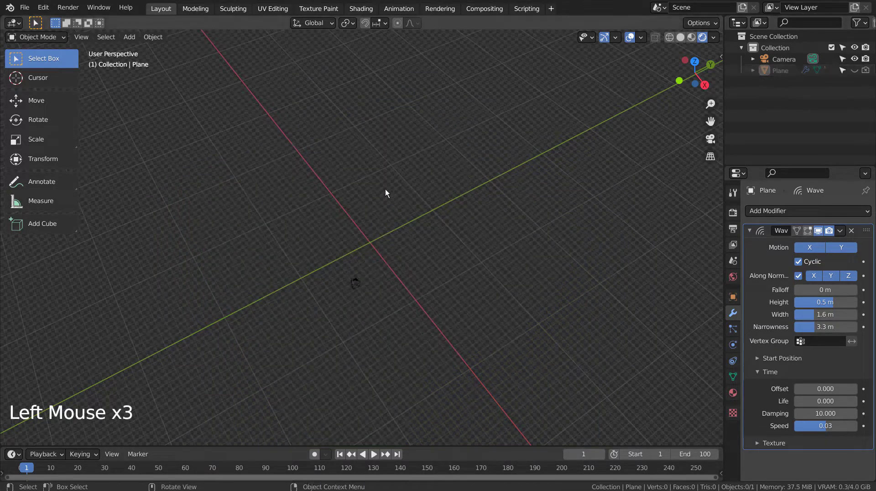
key("shift+a")
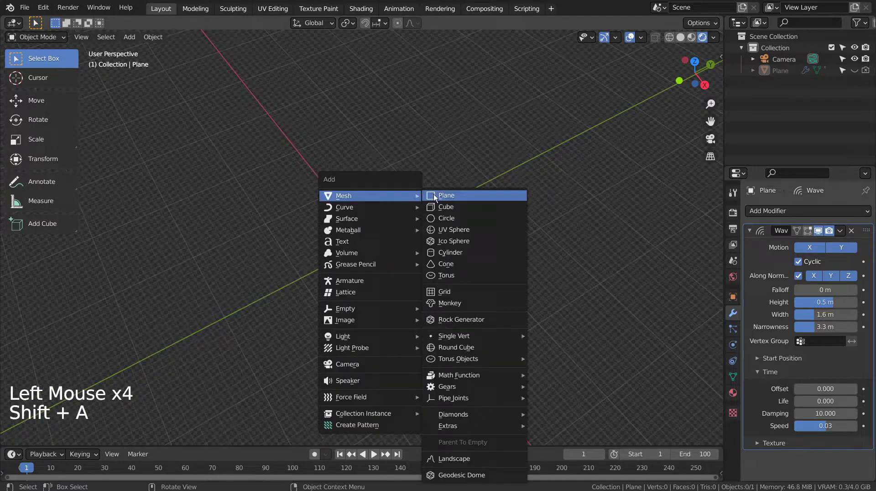
left_click(441, 196)
key("s")
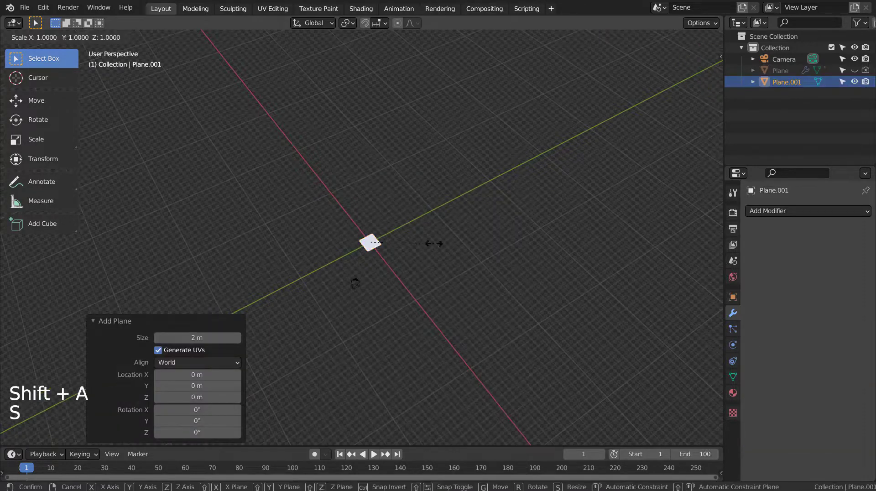
left_click(120, 111)
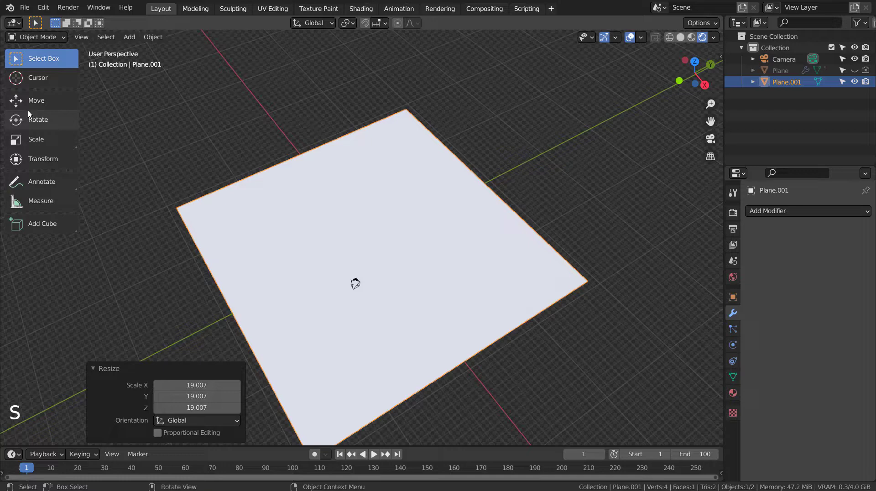
Subdivide the new plane's mesh with 25 cuts in Edit Mode.
key("Tab")
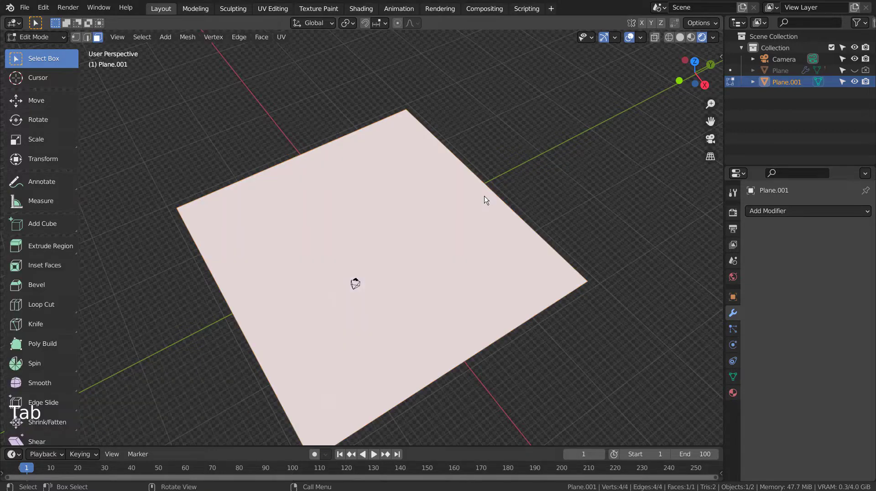
right_click(424, 198)
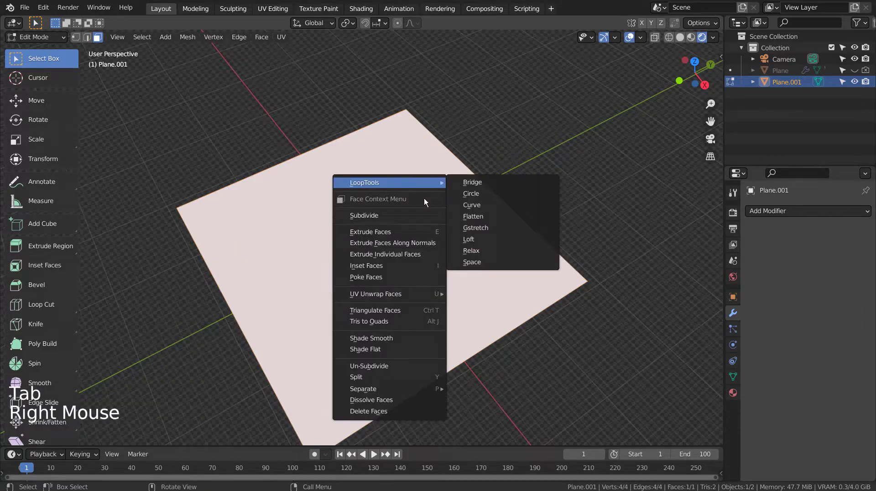
key("s")
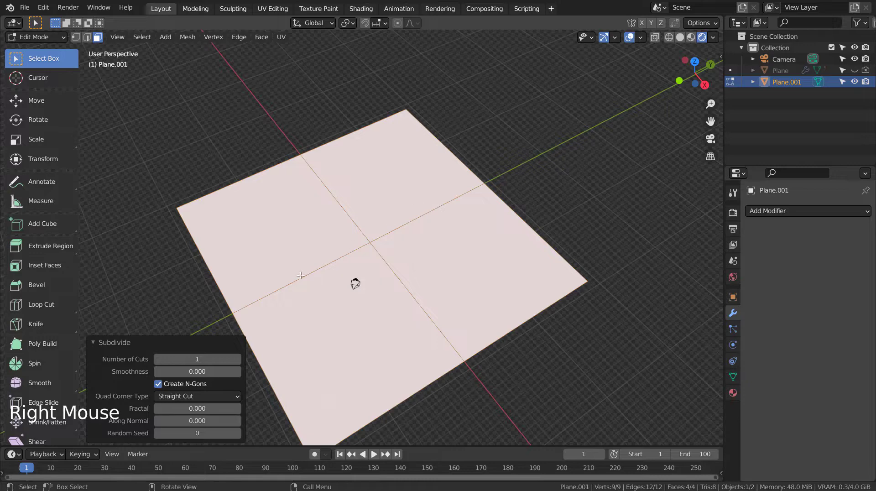
type("25")
key("Return")
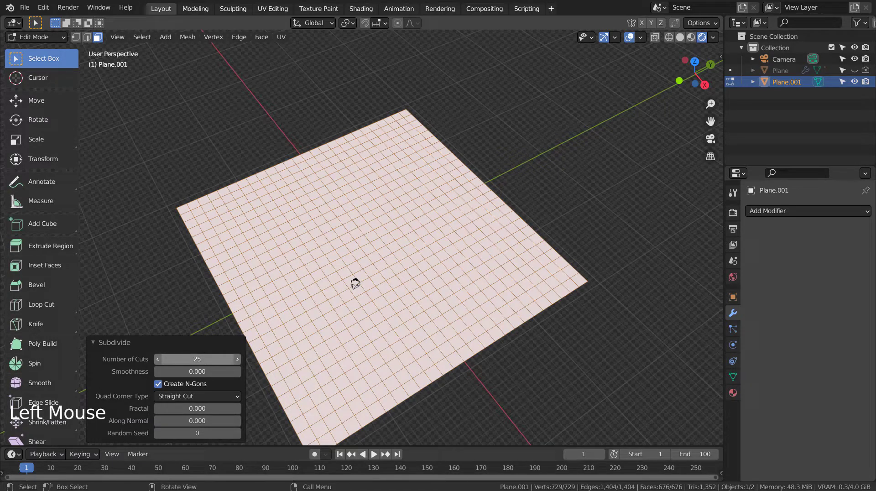
key("Tab")
Add a cube, stretch it tall along Z, and shrink it to 0.368 as a thin pillar.
left_click(549, 173)
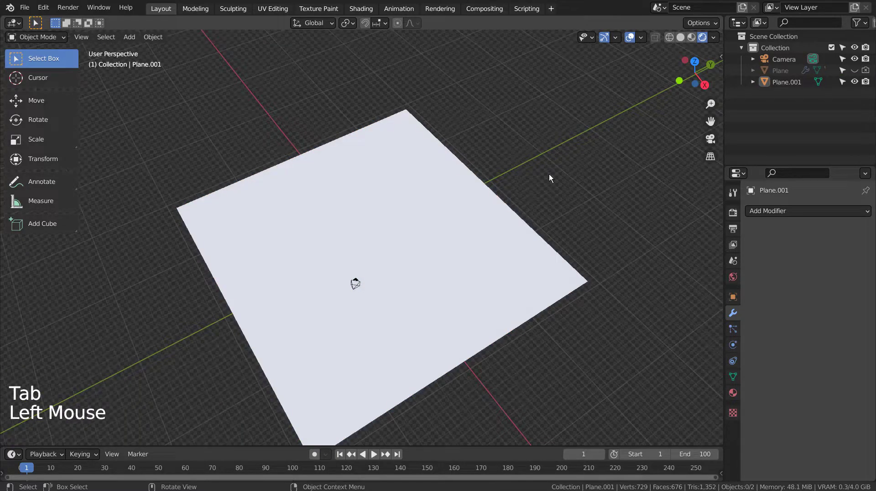
key("shift+a")
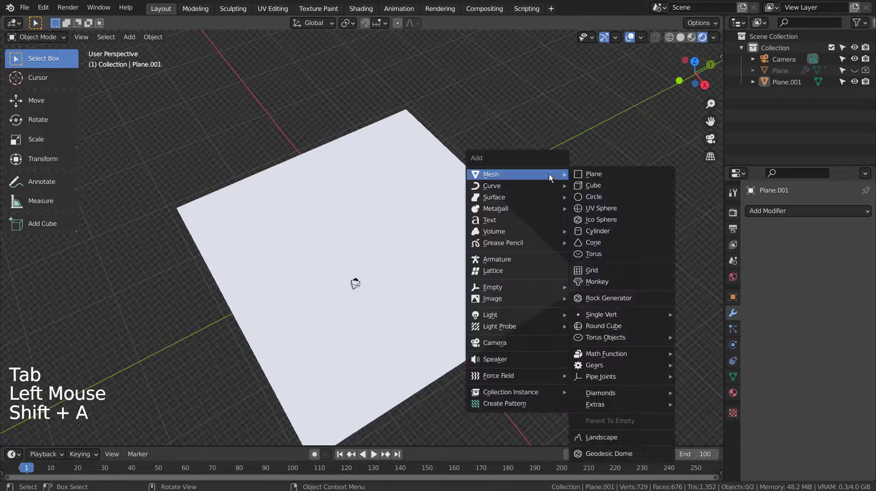
left_click(618, 184)
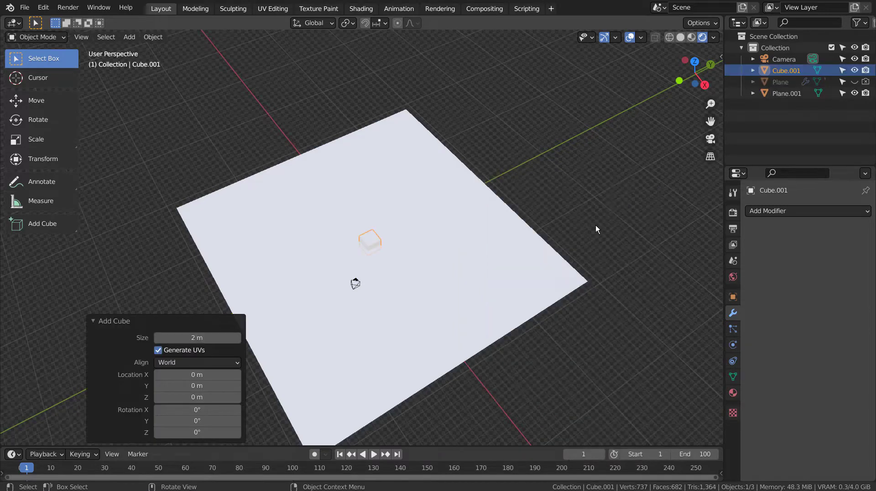
middle_click_drag(582, 250, 556, 195)
key("s")
key("z")
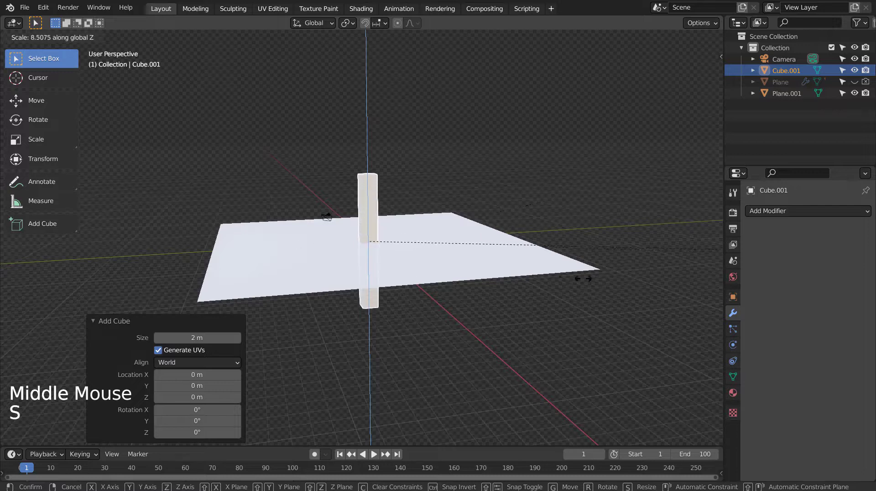
left_click(480, 299)
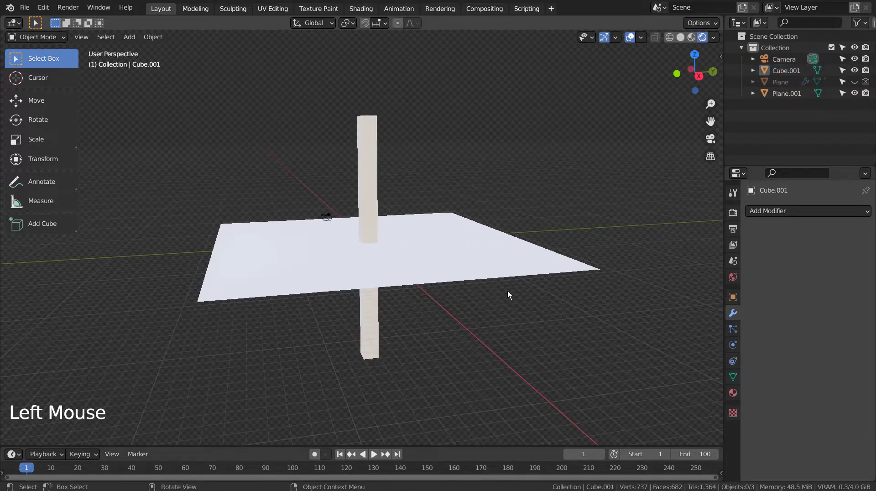
double_click(364, 176)
key("s")
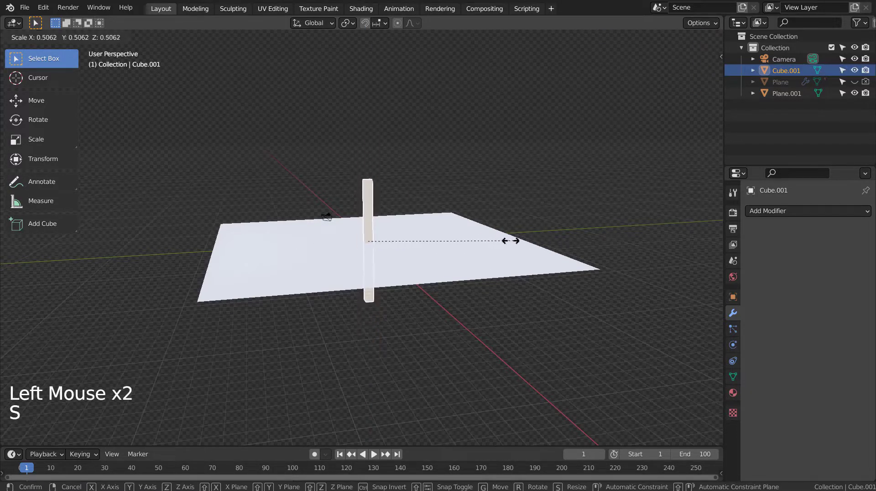
left_click(474, 245)
Parent the pillar cube to Plane.001 as an Object child.
middle_click_drag(513, 149, 546, 212)
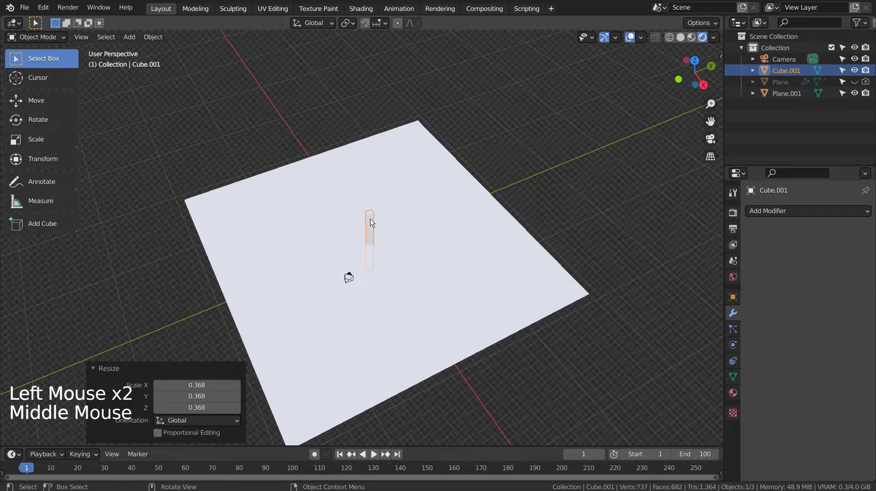
left_click(459, 234, "shift")
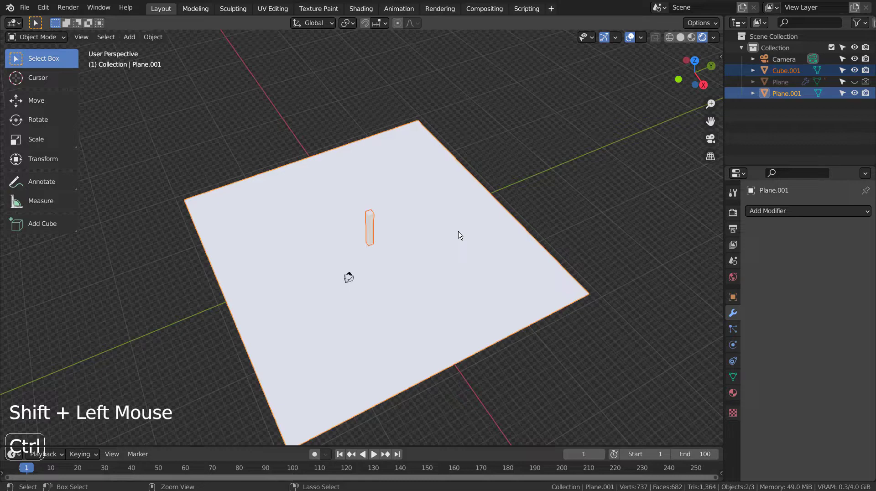
key("ctrl+p")
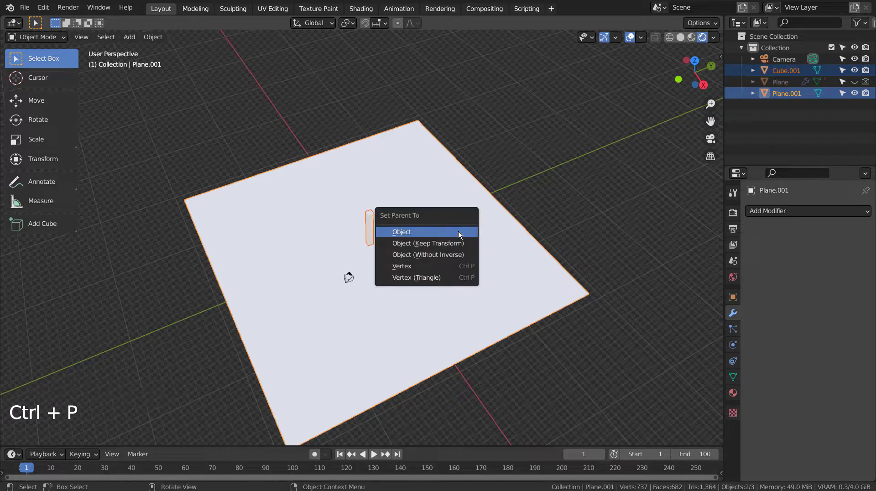
left_click(458, 231)
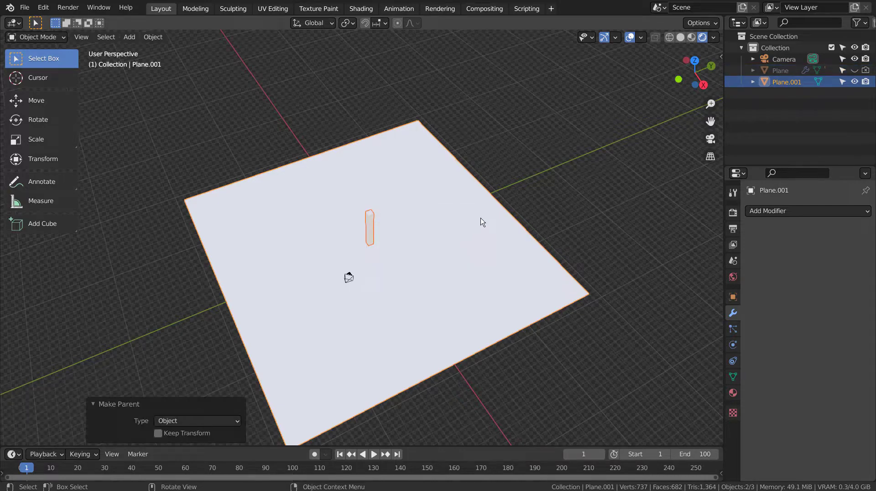
Set Plane.001's Instancing to Vertices so a pillar sits on every vertex.
left_click(507, 257)
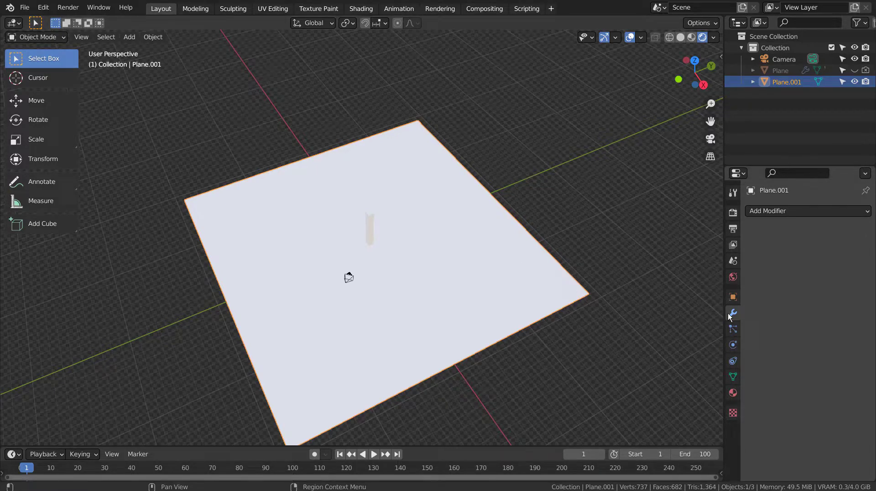
left_click(733, 297)
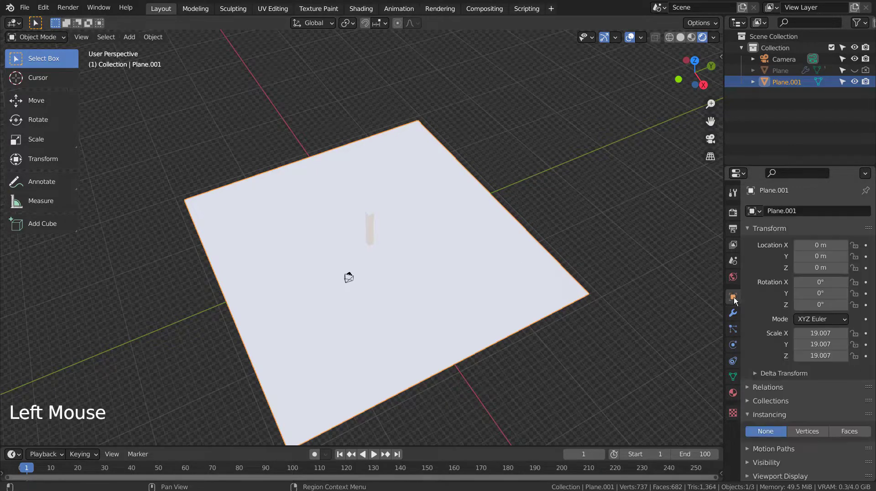
left_click(812, 430)
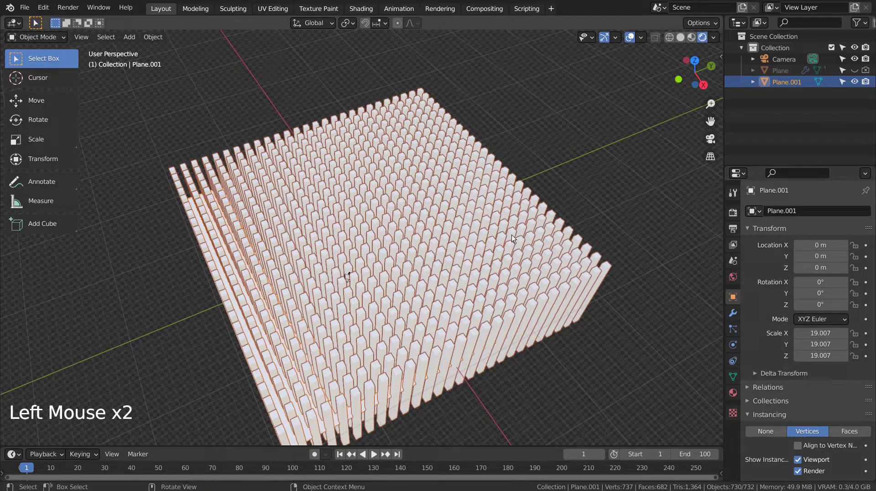
middle_click_drag(512, 238, 420, 258)
scroll(399, 212, "up", 4)
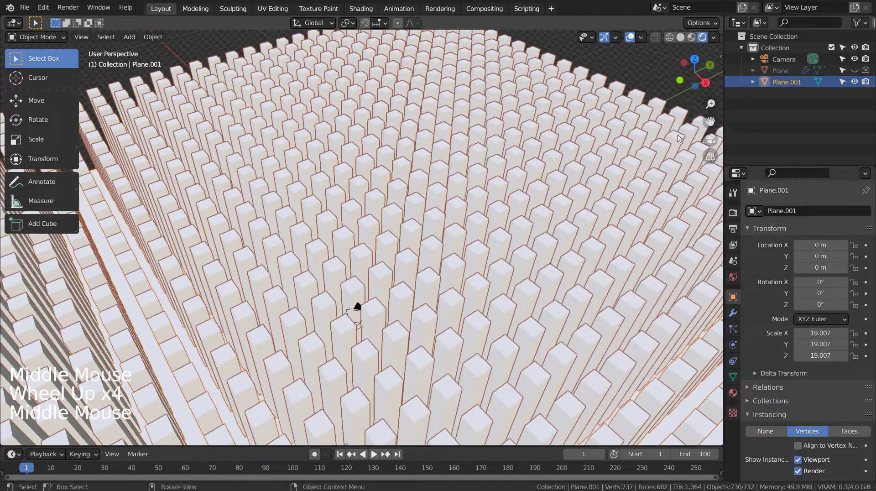
Select the child Cube.001 in the Outliner and scale the pillar taller.
left_click(753, 82)
left_click(797, 104)
double_click(798, 104)
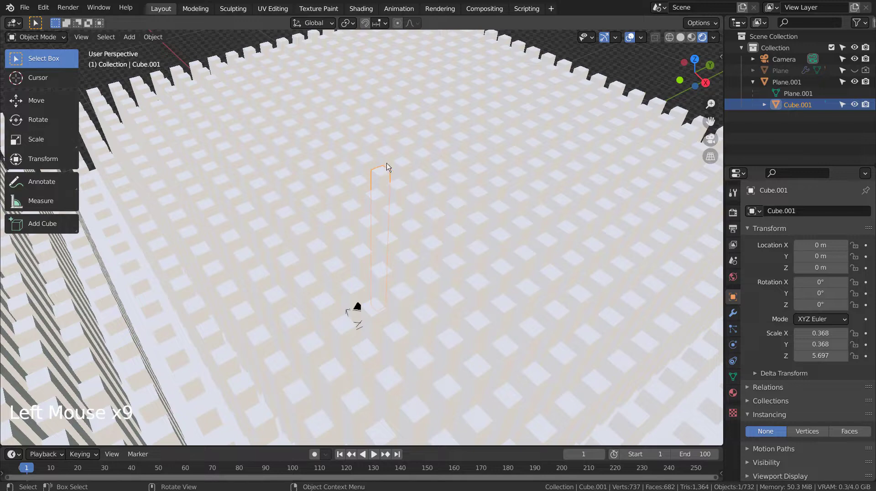
scroll(453, 192, "up", 2)
middle_click_drag(454, 192, 474, 215)
key("s")
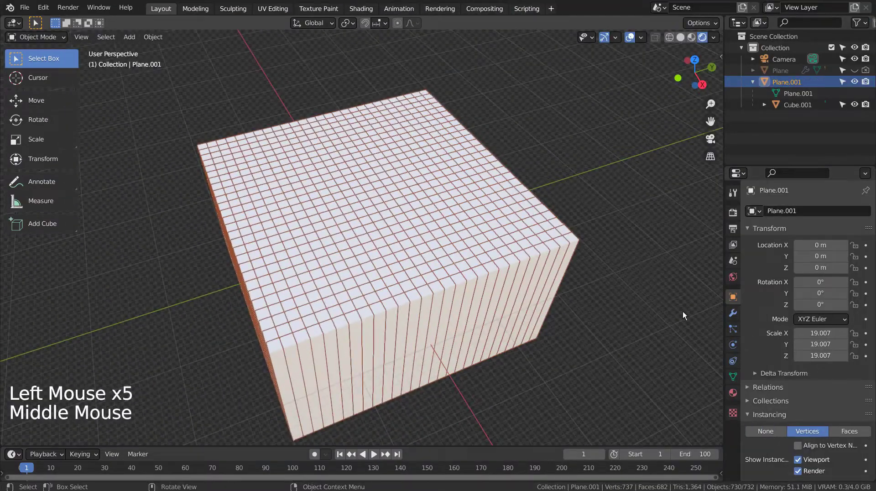
Switch to top view, reselect Plane.001, and enable Origins in the viewport overlays.
key("KP_1")
key("KP_7")
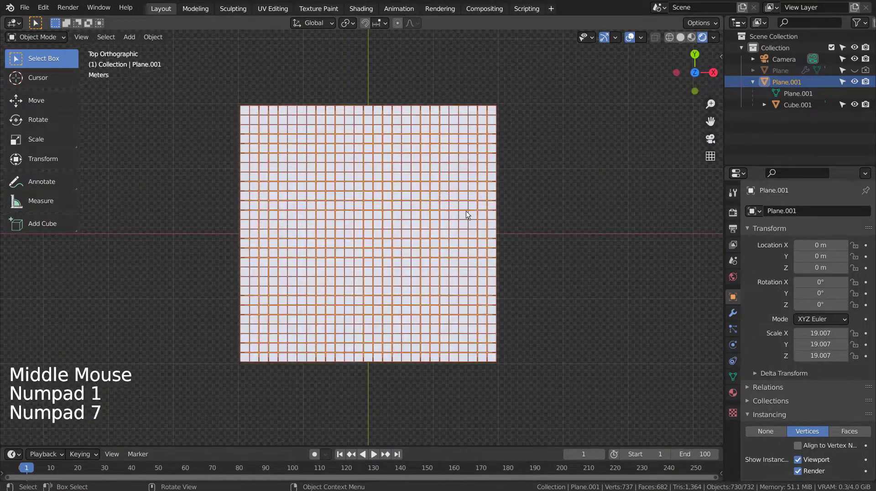
triple_click(522, 221)
left_click(450, 197)
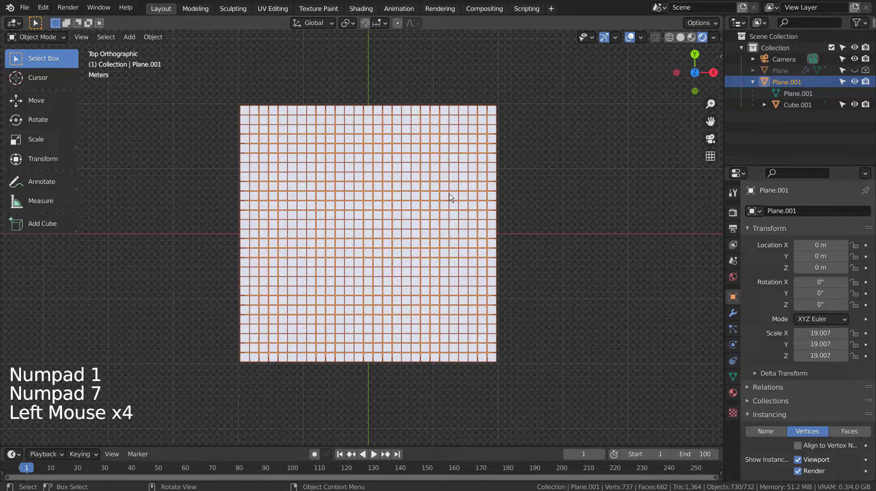
scroll(452, 178, "up", 3)
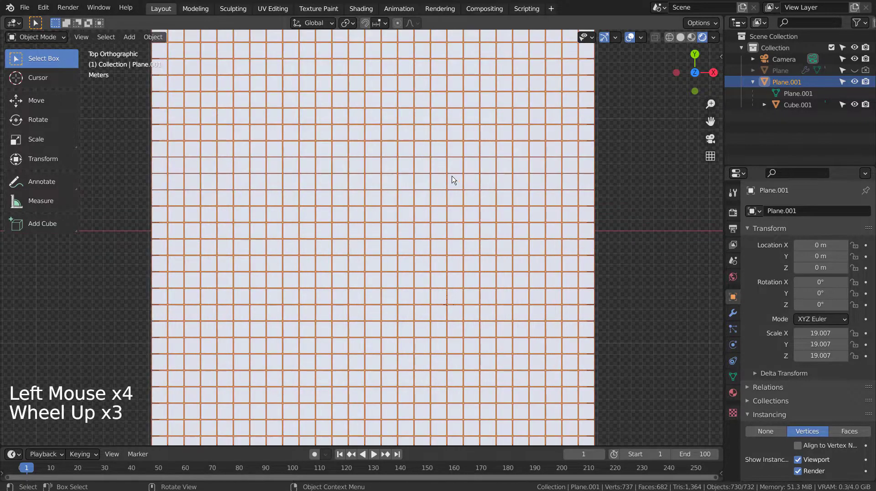
left_click(641, 36)
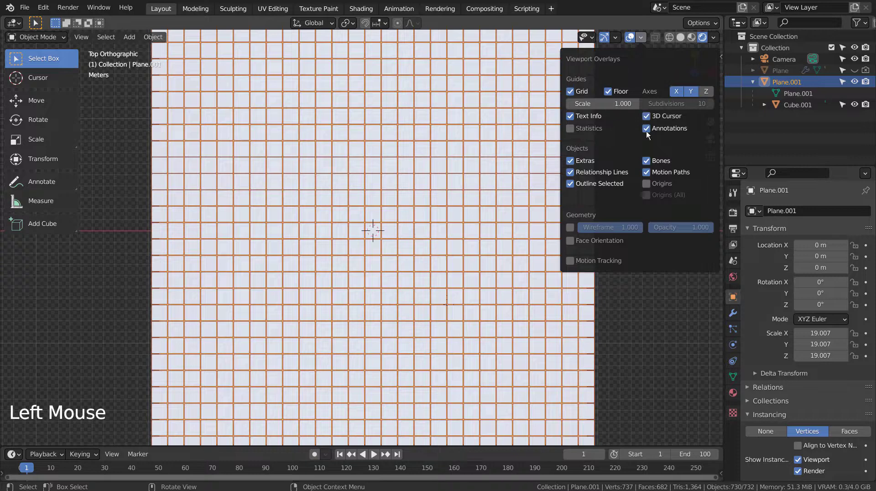
left_click(646, 183)
left_click(378, 250)
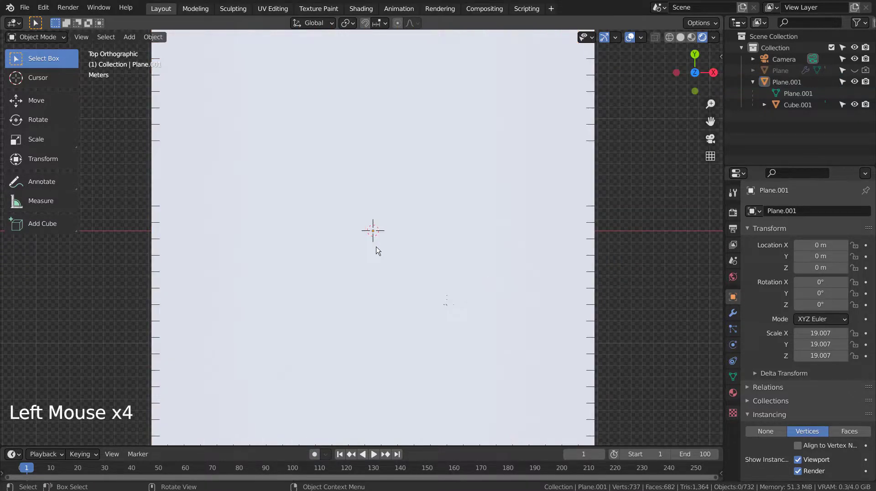
left_click(509, 235)
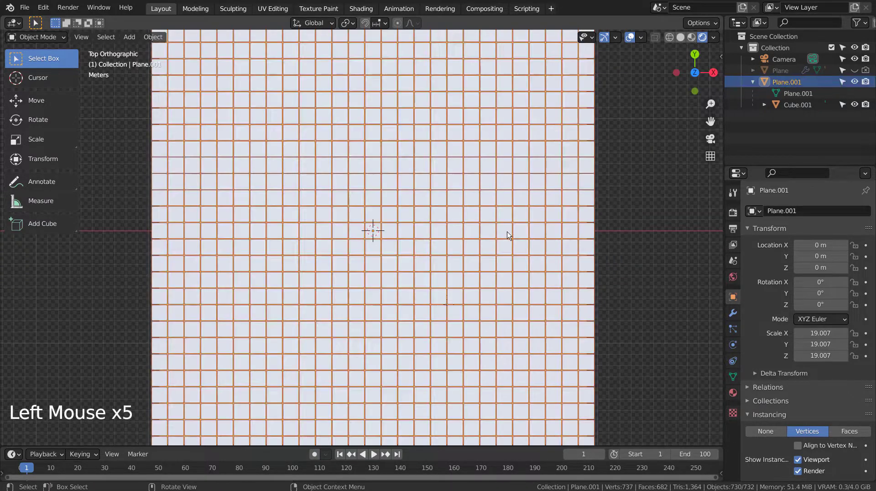
Add a Wave modifier to Plane.001 and play the animation to watch the pillars ripple.
left_click(733, 314)
left_click(828, 209)
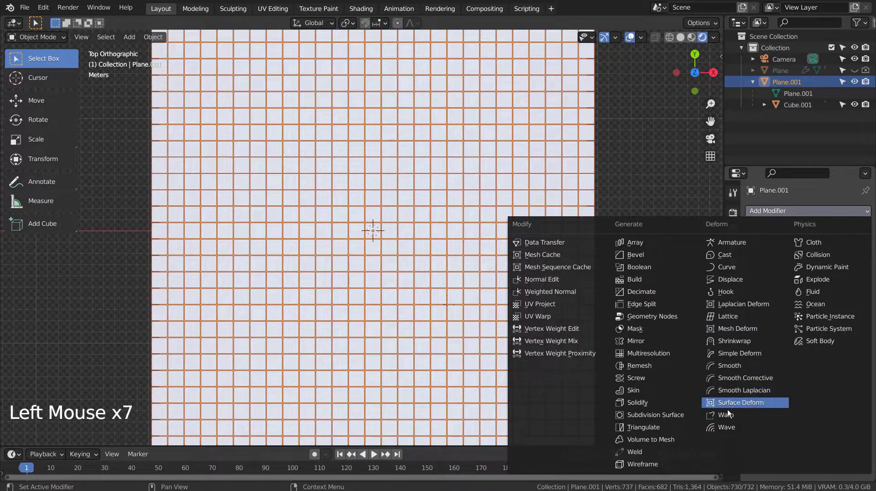
left_click(729, 427)
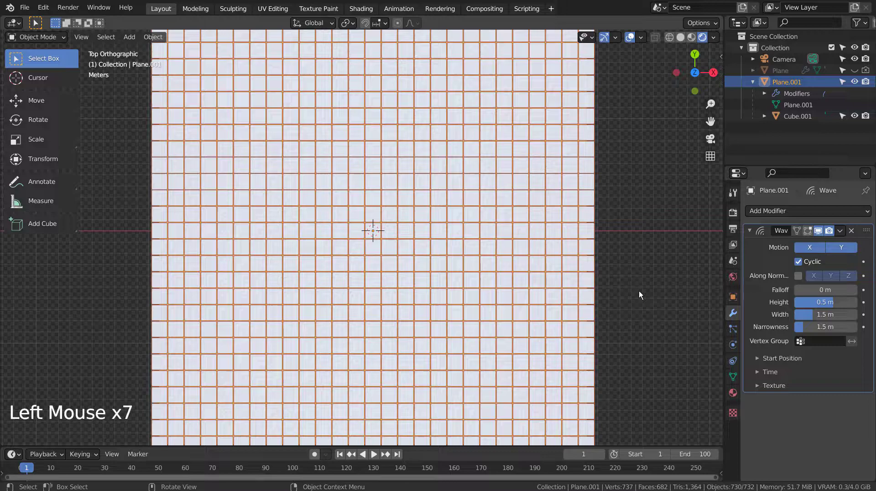
middle_click_drag(638, 294, 548, 219)
scroll(626, 213, "down", 3)
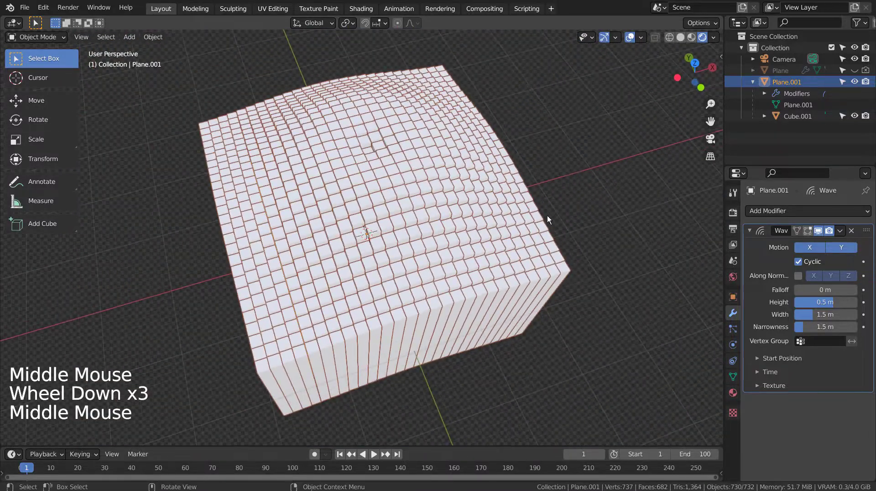
left_click(373, 453)
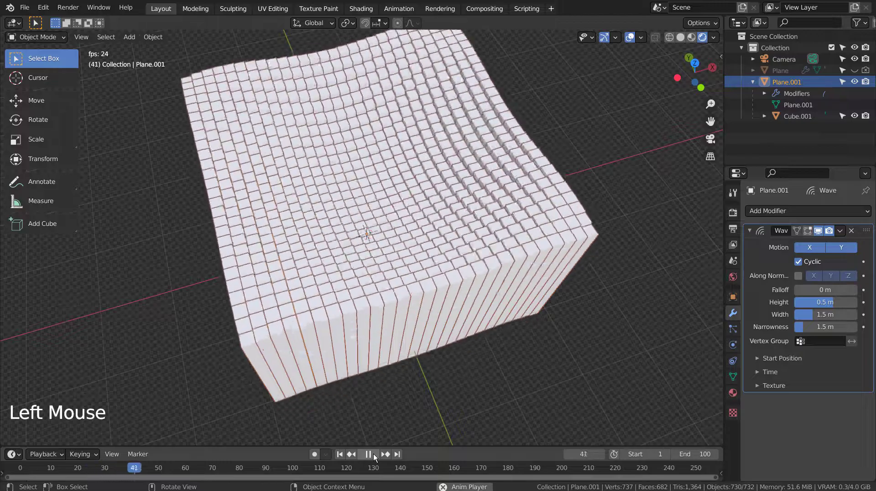
Expand the Wave modifier's Time settings and set Speed to 0.02.
left_click(757, 372)
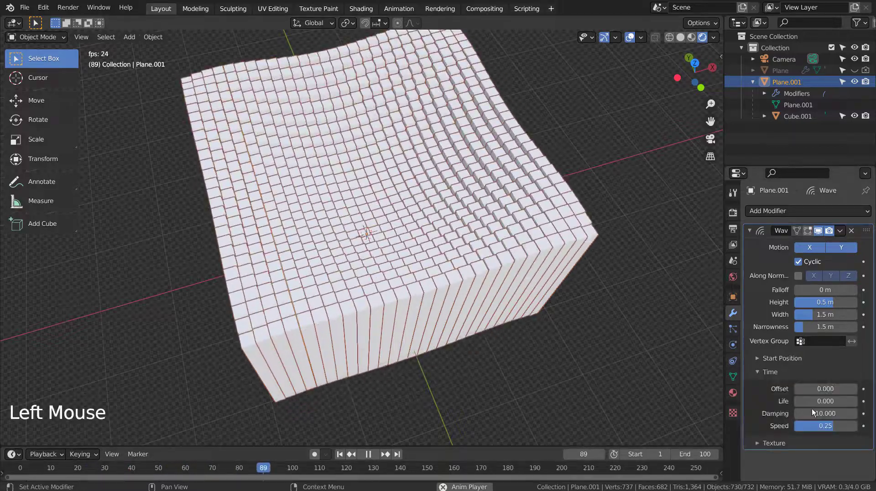
left_click_drag(829, 428, 812, 427, "shift")
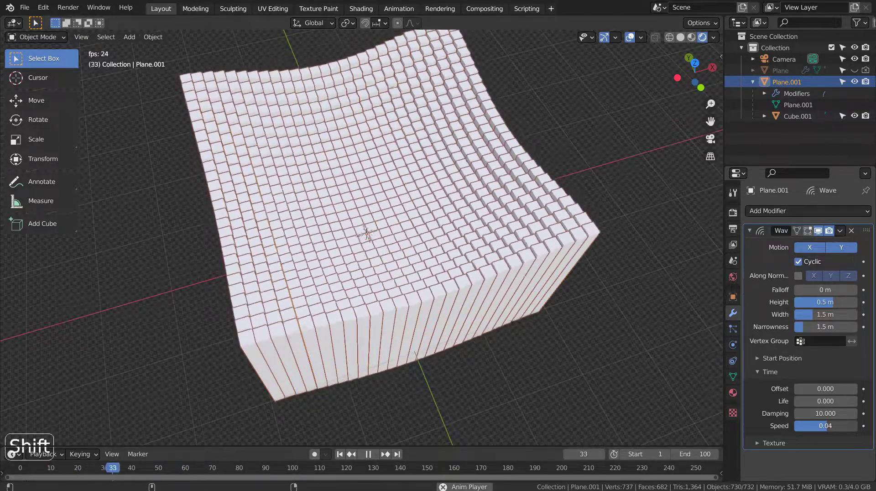
left_click_drag(816, 426, 810, 426, "shift")
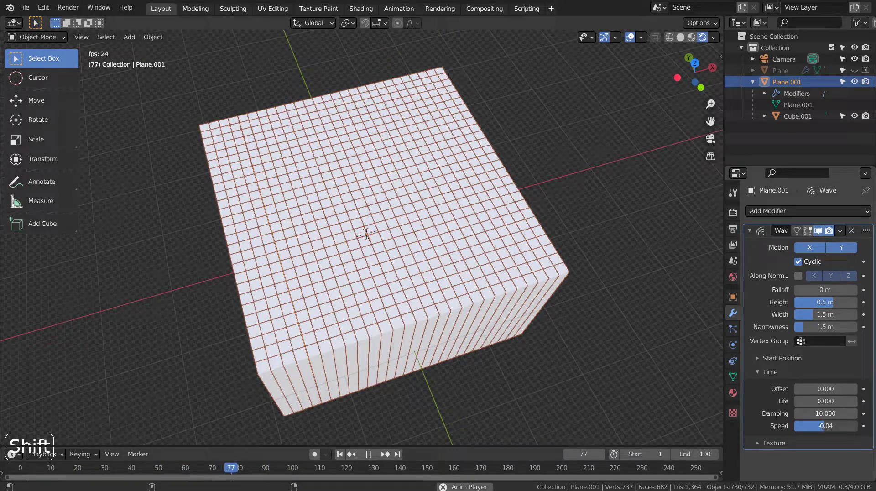
left_click_drag(817, 425, 820, 426, "shift")
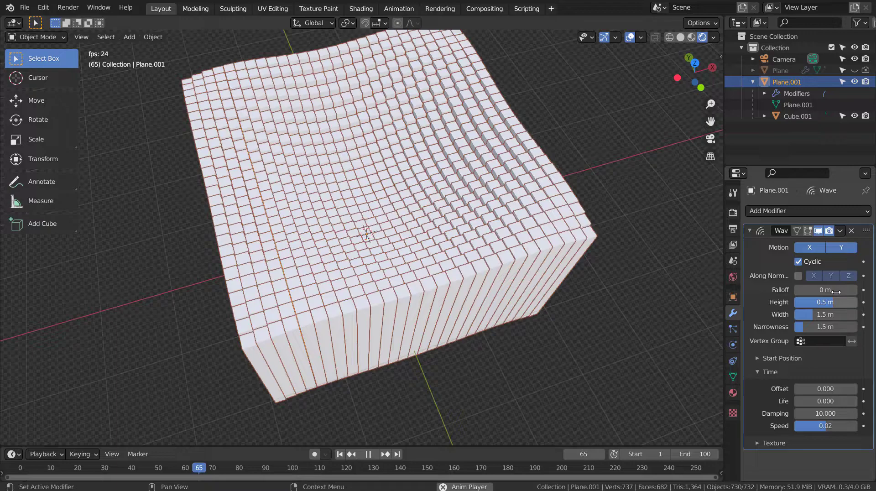
Lower the wave height and hide Cube.001 from the viewport.
left_click_drag(831, 301, 807, 301)
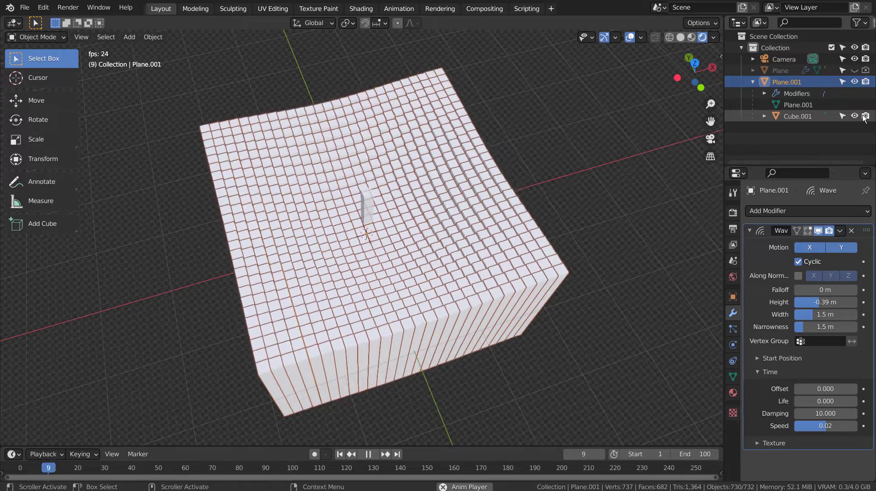
left_click(866, 117)
left_click(867, 117)
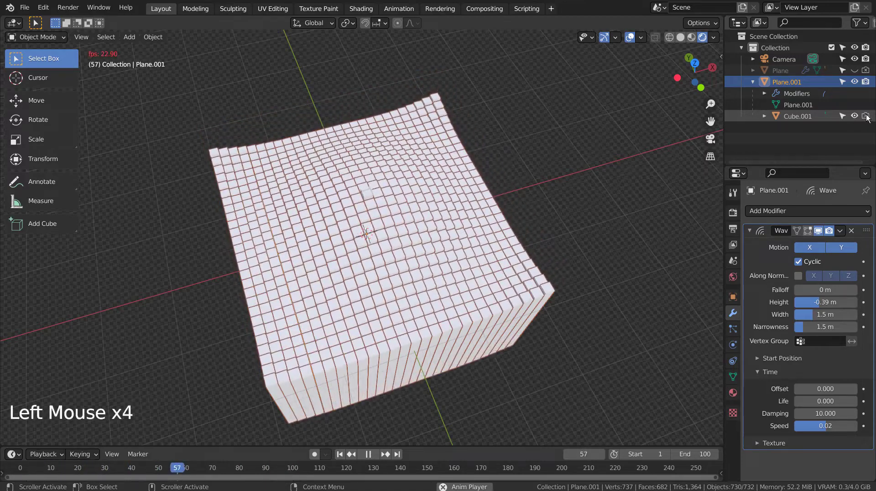
left_click(860, 117)
left_click(860, 117)
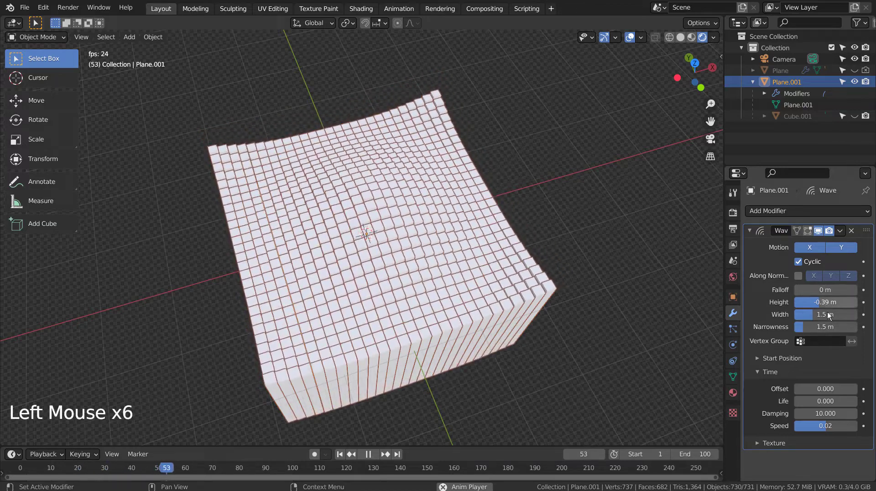
Set the wave Height to 0.28 m and hide Plane.001.
left_click_drag(817, 301, 869, 301, "shift")
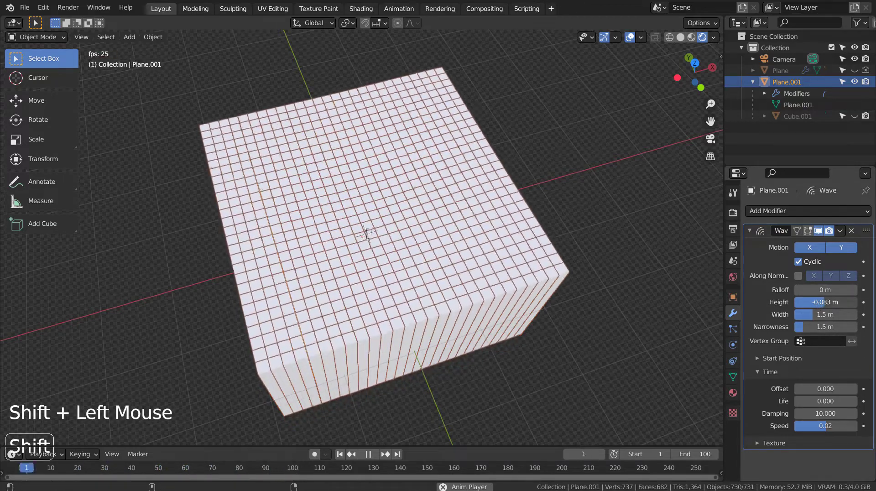
double_click(820, 302, "shift")
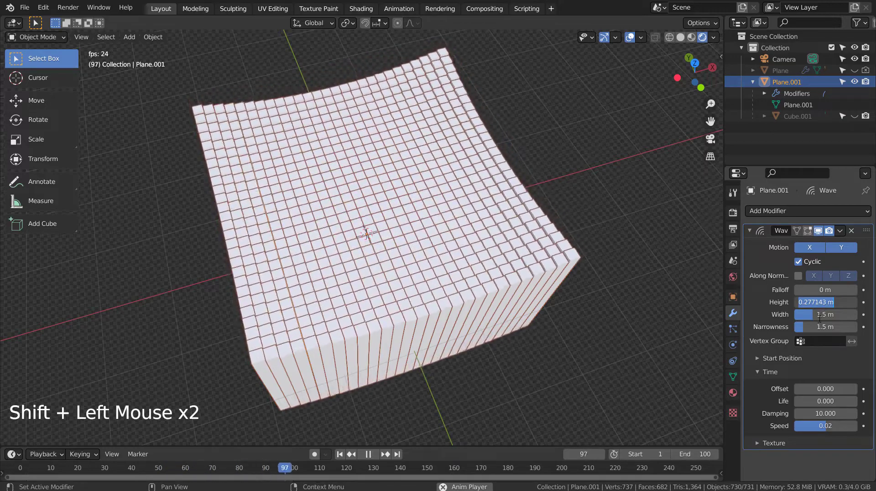
key("Return")
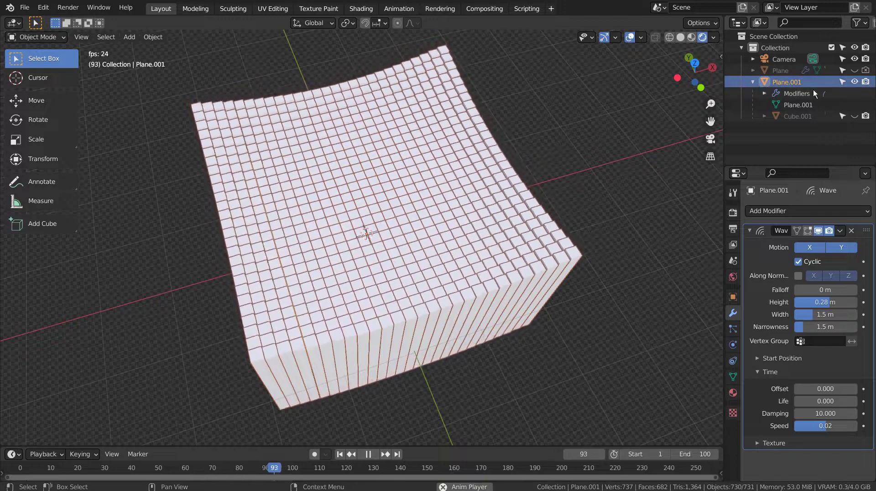
left_click(854, 83)
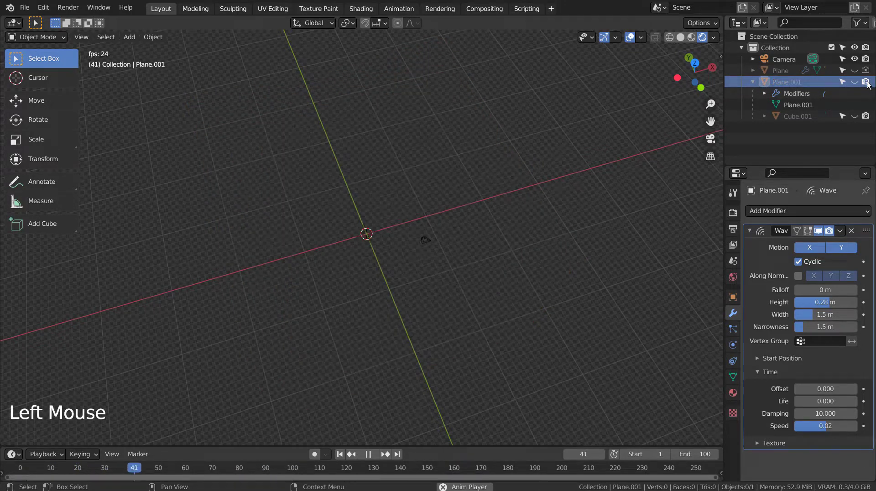
Rewind to frame 1, unhide Plane.001, and delete it.
left_click(349, 458)
left_click(754, 82)
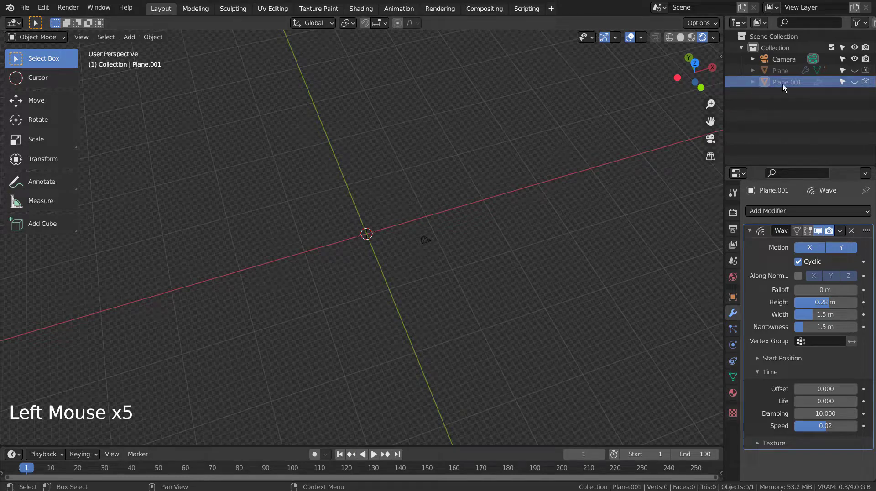
left_click(854, 82)
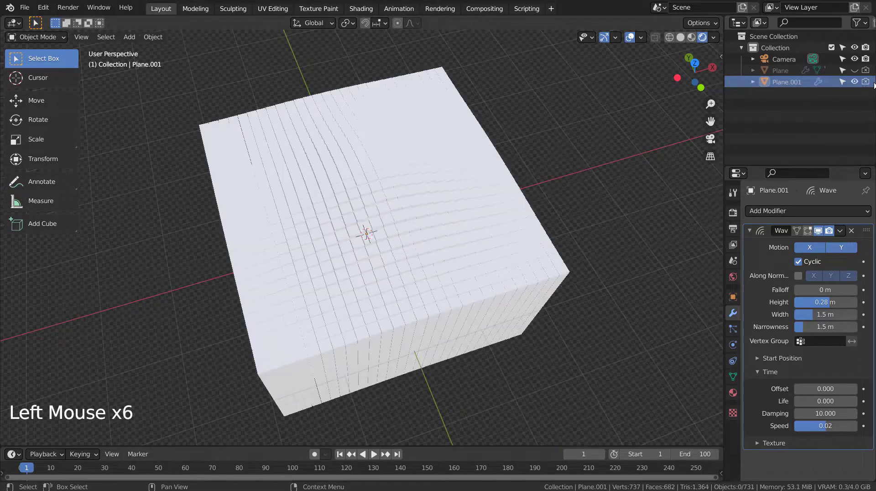
left_click(432, 299)
key("x")
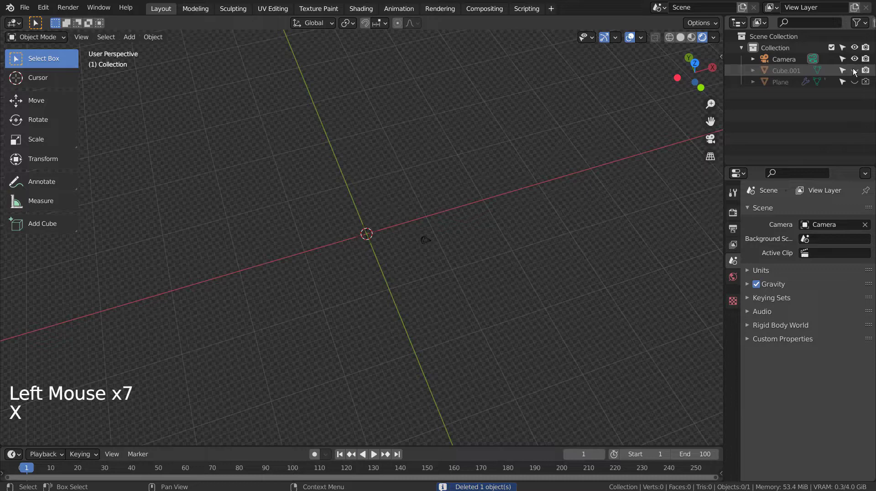
Unhide the original glowing Plane and select it to show its Wave modifier.
left_click(854, 82)
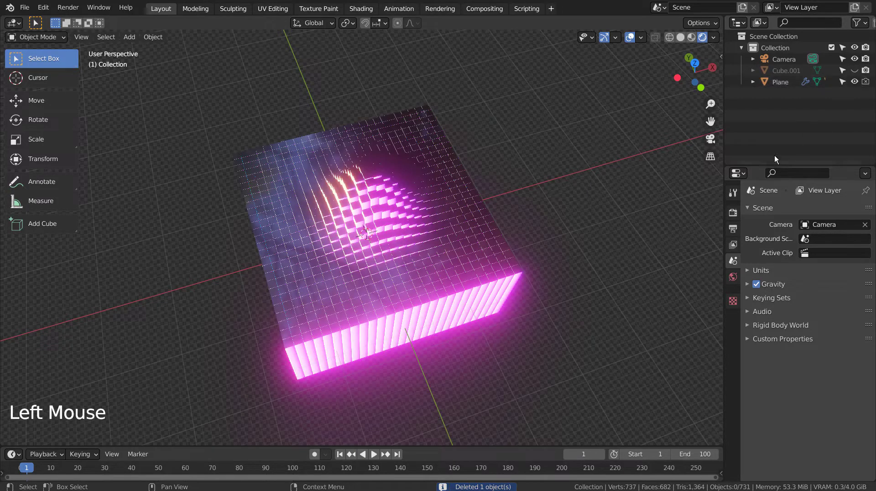
scroll(356, 203, "up", 4)
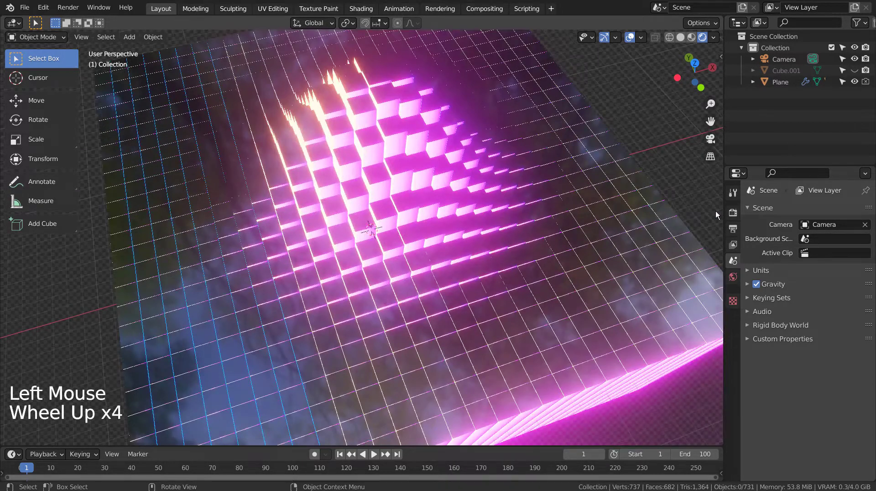
left_click(712, 292)
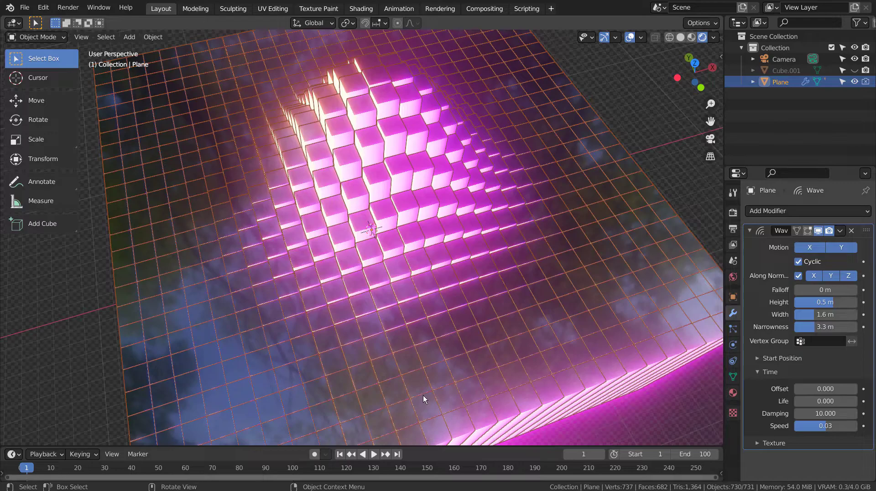
Play the wave animation while orbiting the glowing pillar grid and viewing through the camera.
left_click(370, 455)
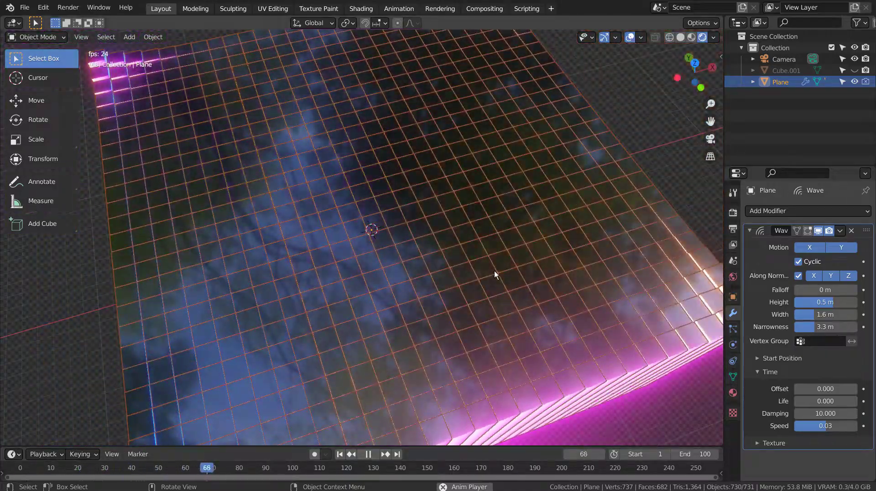
middle_click_drag(494, 270, 614, 231)
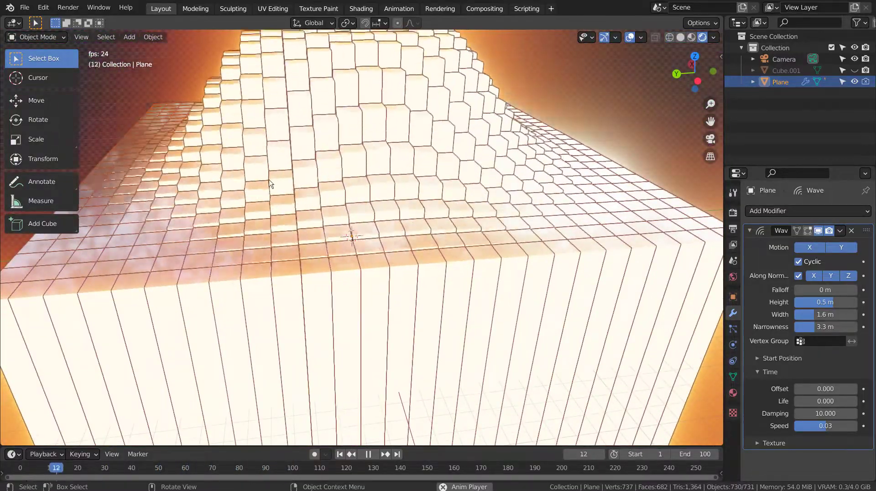
middle_click_drag(246, 184, 336, 232)
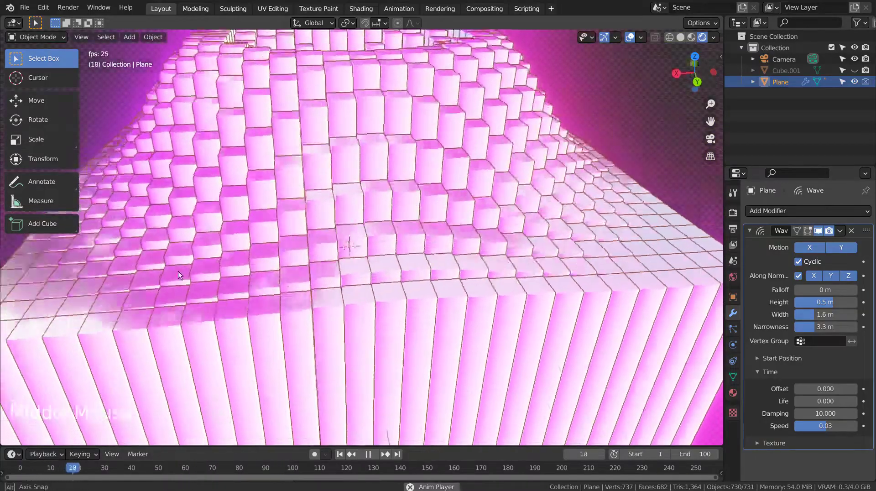
middle_click_drag(178, 271, 211, 289)
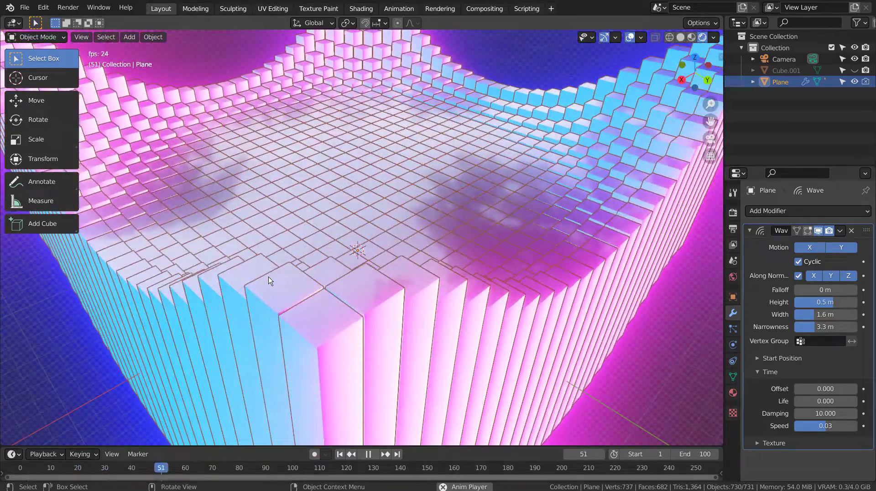
key("KP_0")
key("KP_0")
scroll(268, 277, "down", 4)
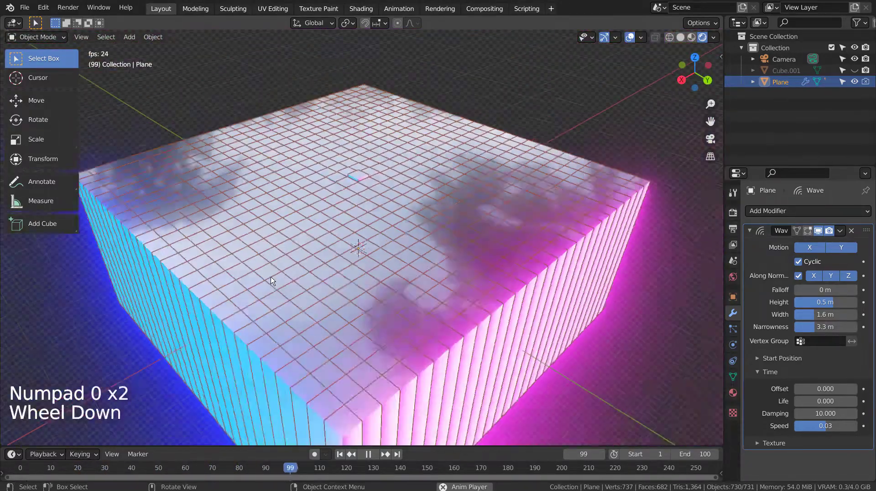
middle_click_drag(269, 276, 622, 320)
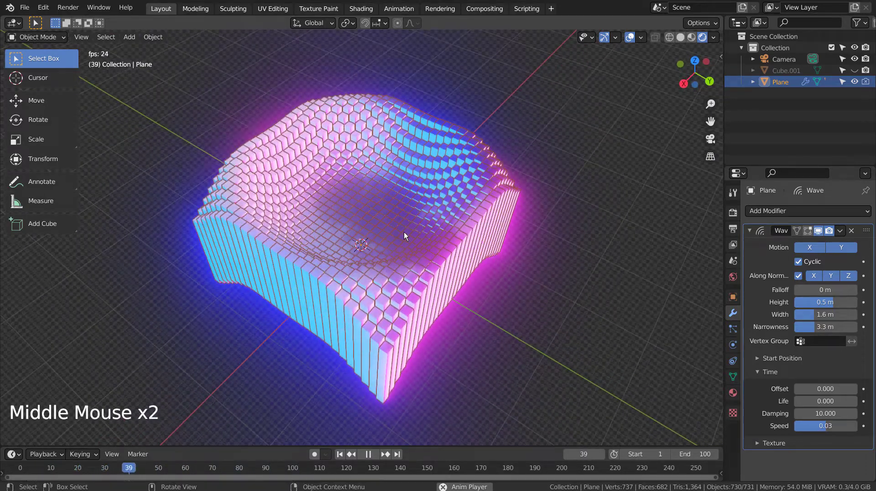
Stop playback, rewind to frame 1, and confirm the render engine is Eevee.
left_click(369, 454)
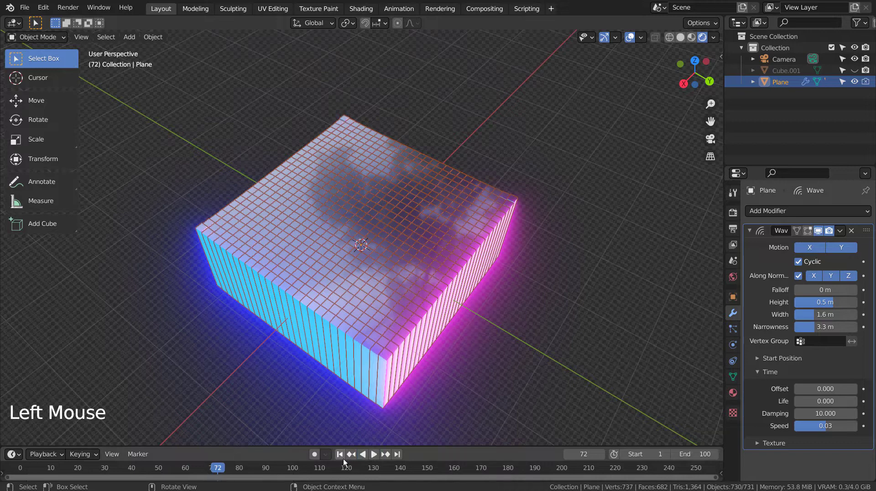
left_click(340, 453)
left_click(733, 212)
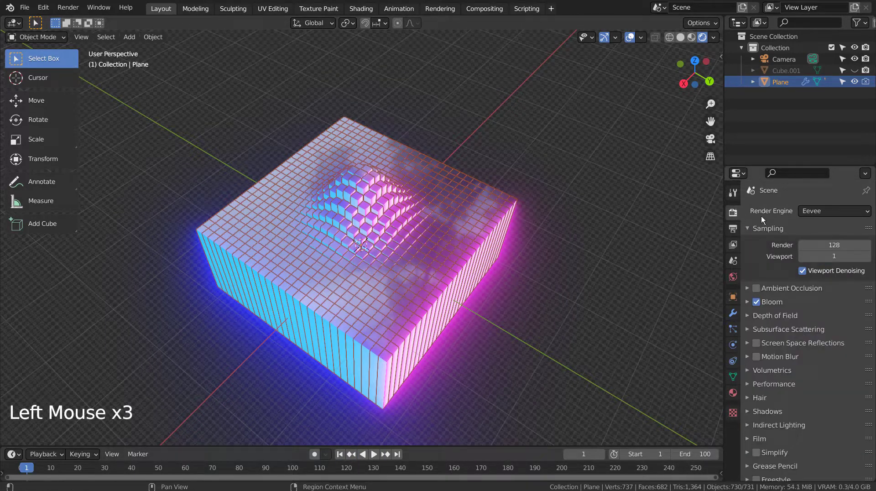
left_click(817, 210)
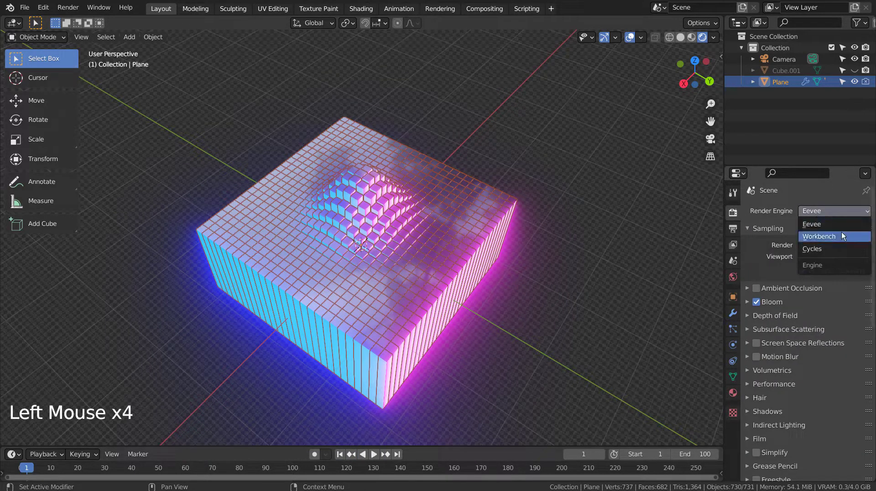
left_click(648, 277)
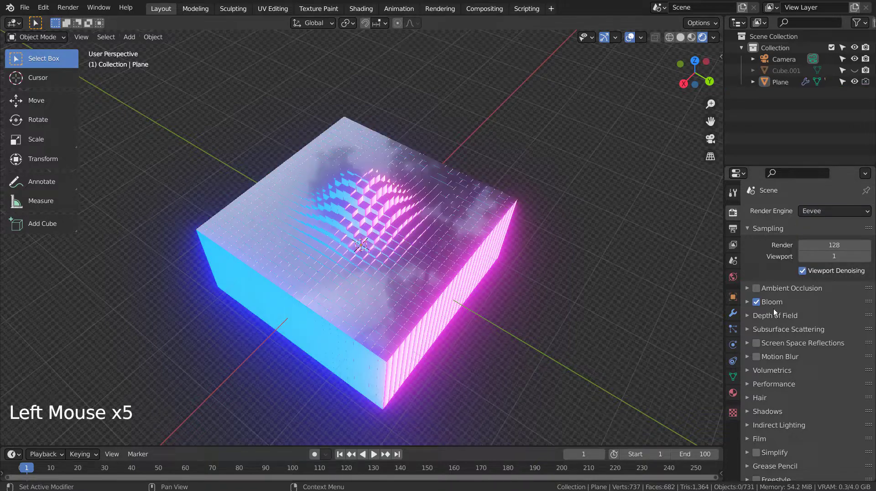
Show only the glowing Cube and open its emission material nodes full-size in Shading.
left_click(420, 235)
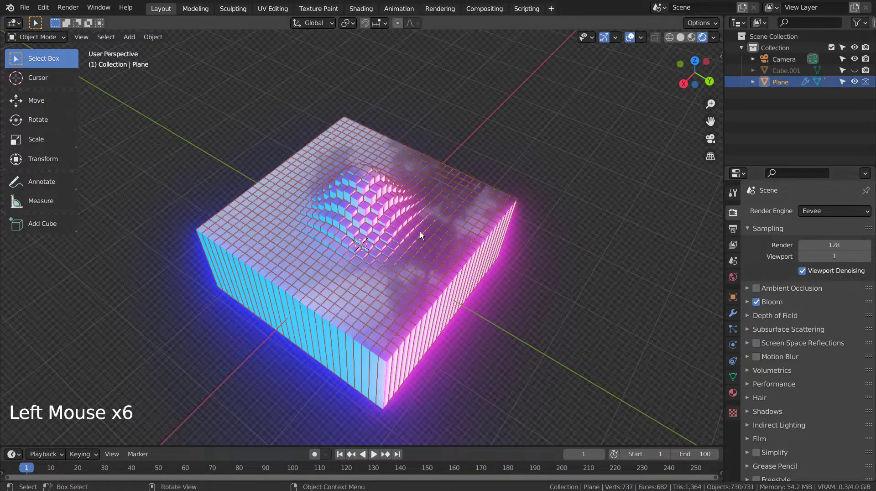
left_click(753, 82)
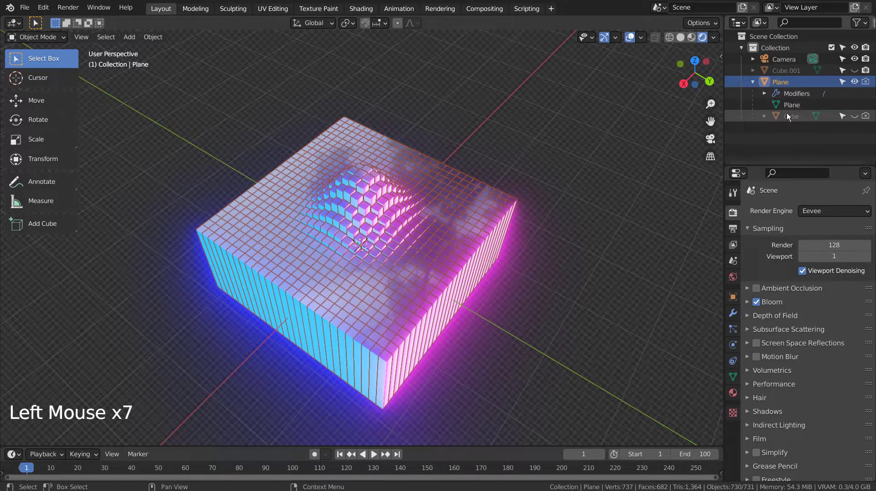
left_click(860, 116)
left_click(857, 118)
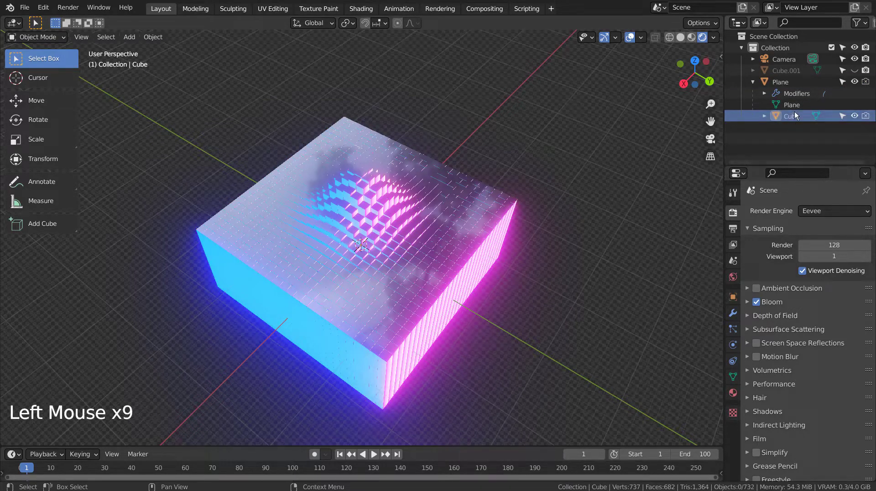
left_click(856, 82)
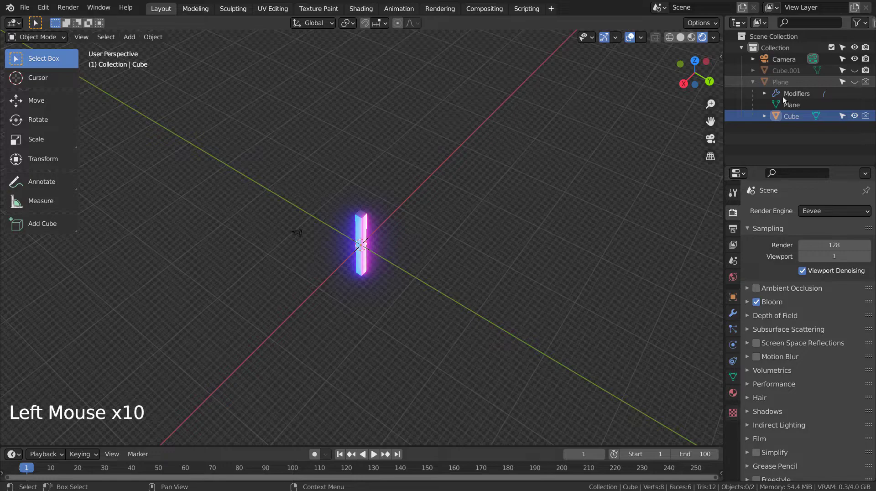
scroll(440, 246, "up", 7)
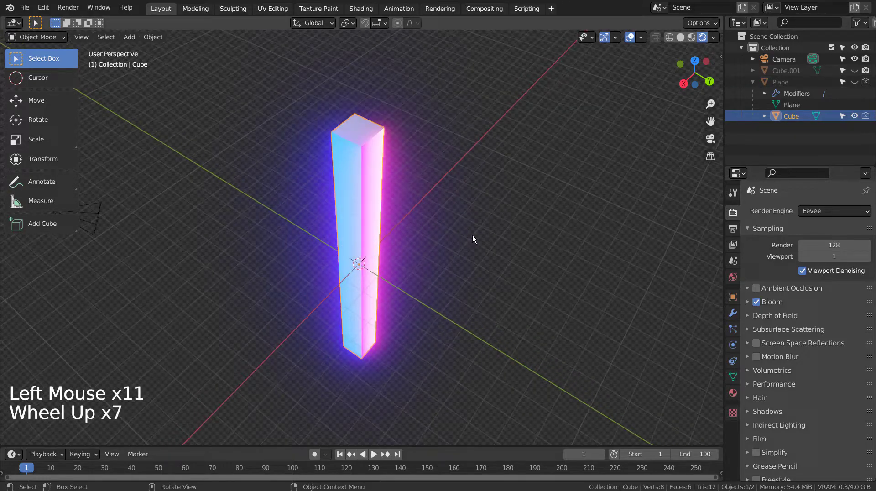
mouse_move(472, 234)
middle_mouse_down()
mouse_move(291, 245)
mouse_move(172, 225)
mouse_move(137, 274)
mouse_move(168, 319)
mouse_move(333, 246)
mouse_move(481, 228)
middle_mouse_up()
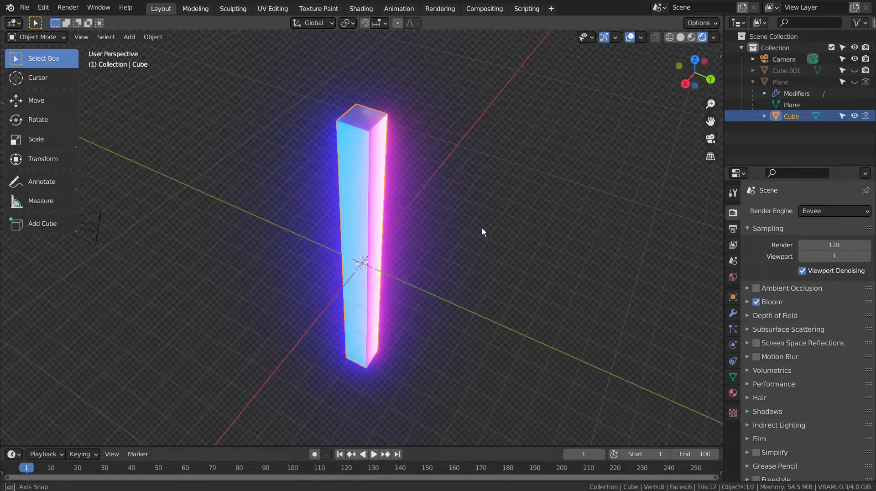
left_click(361, 8)
left_click(474, 366)
Maximize the node editor, frame the node chain, and keep the ColorRamp in HSV mode.
key("ctrl+space")
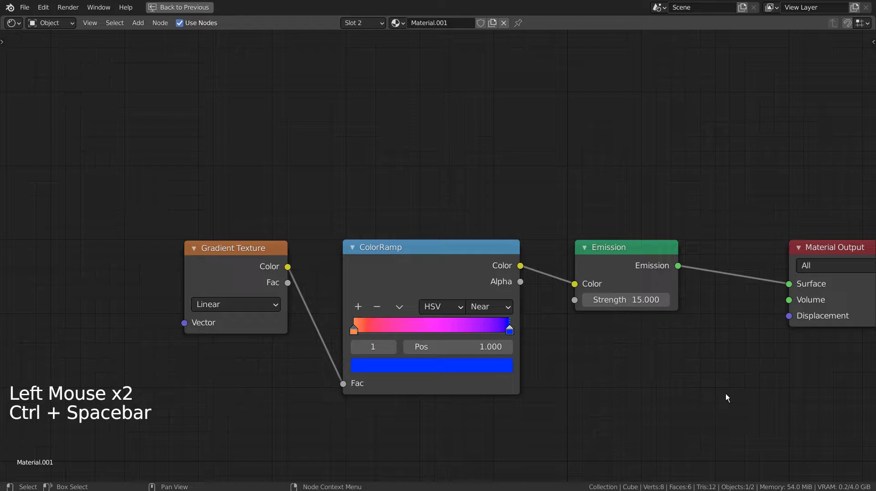
middle_click_drag(725, 399, 638, 330, "shift")
scroll(604, 358, "up", 1)
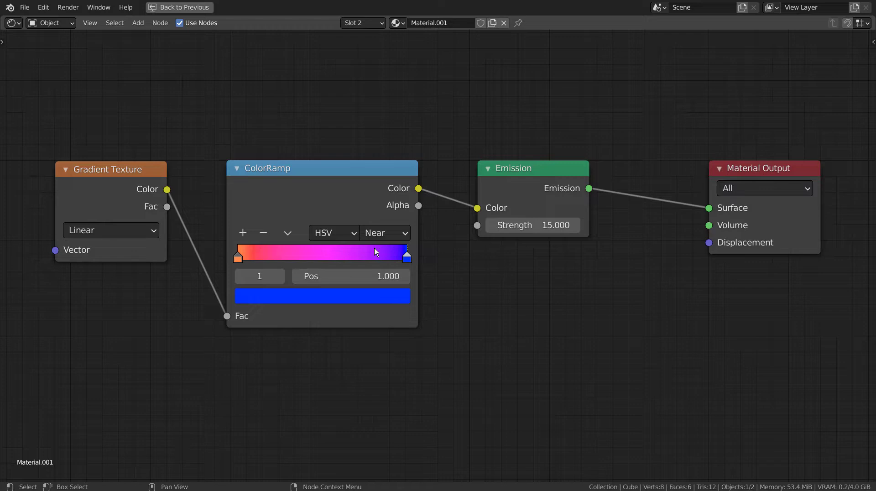
left_click(339, 234)
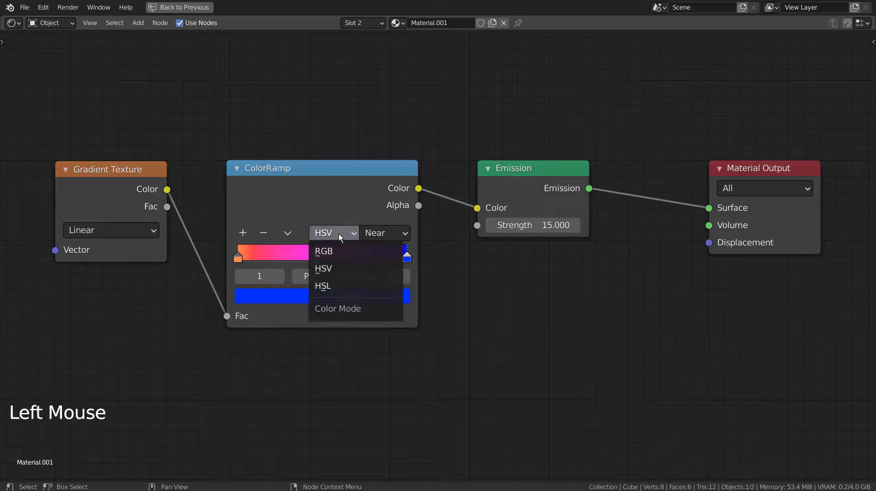
left_click(333, 265)
Read the hex codes of the orange stop (FF8B4A) and the blue stop (0034FF).
left_click(466, 281)
left_click(237, 257)
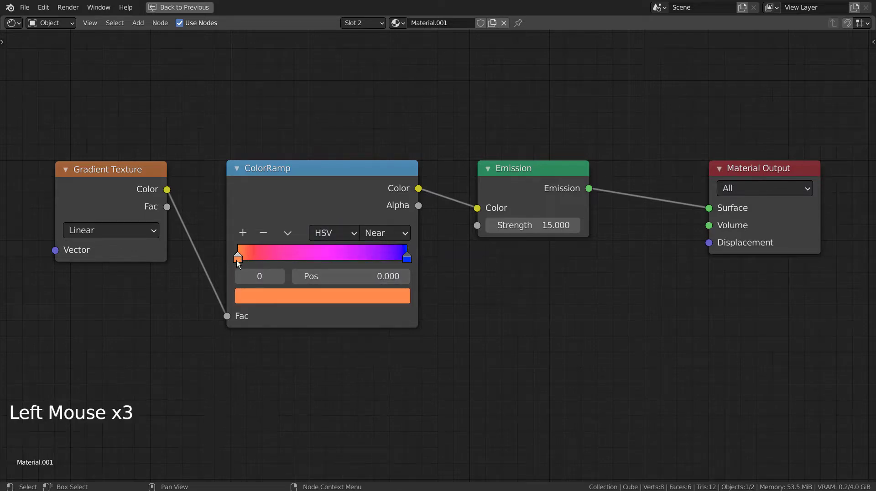
left_click(270, 296)
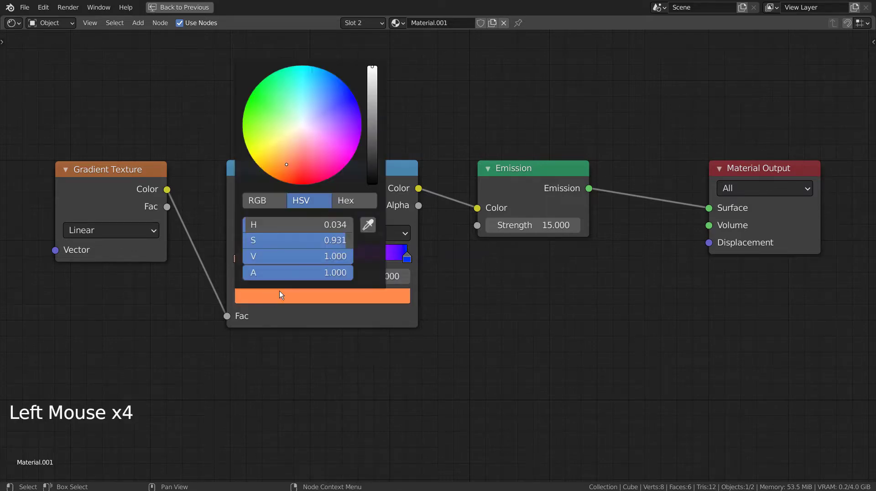
left_click(354, 201)
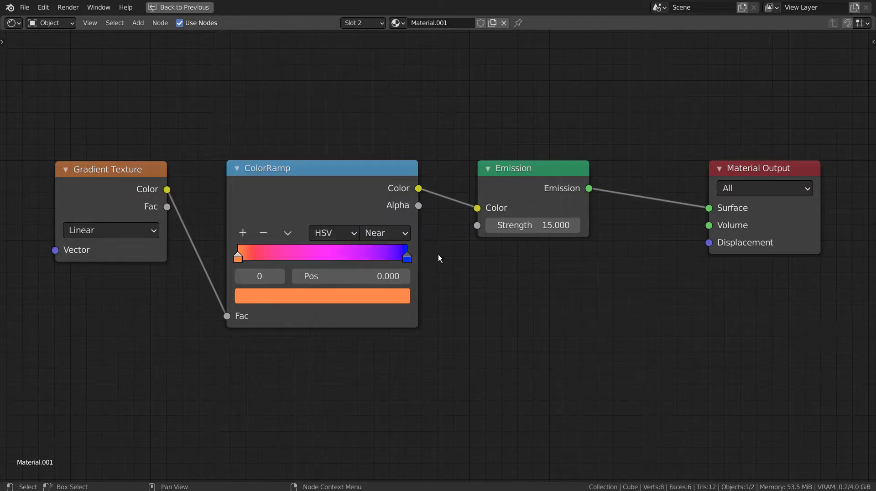
left_click(408, 261)
left_click(358, 295)
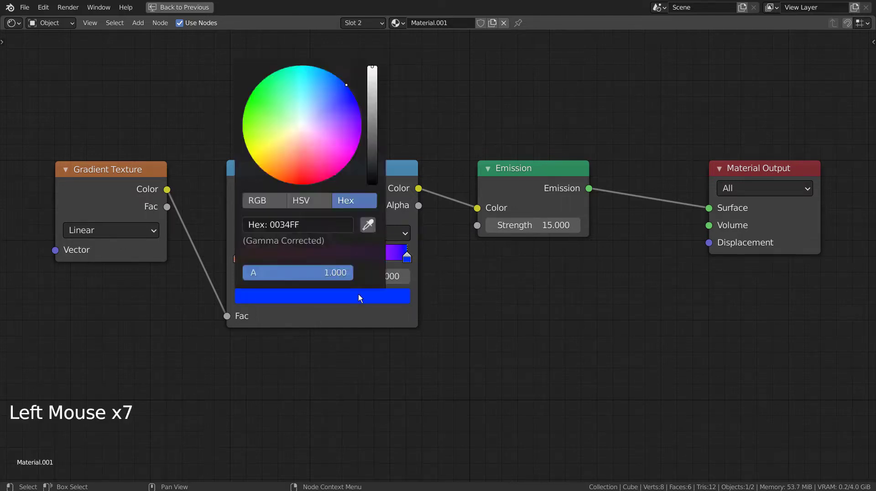
left_click(355, 296)
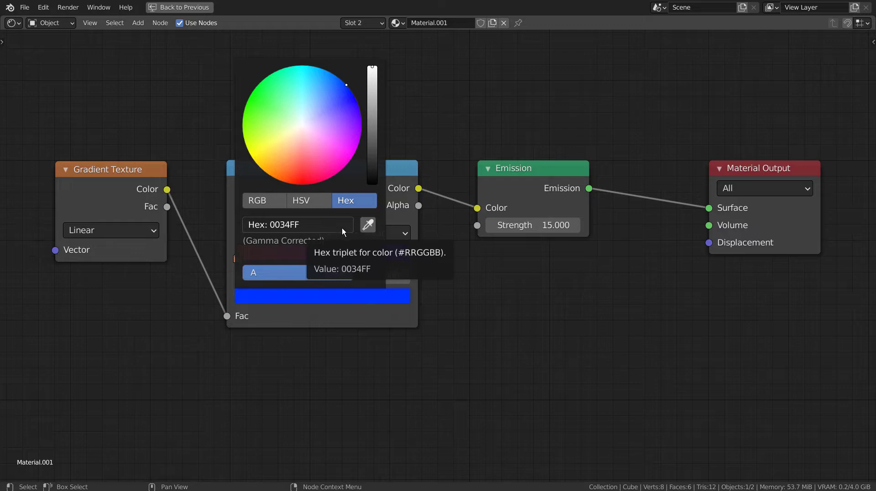
Restore the Shading layout, unhide the Plane, frame the whole pillar grid, and switch to Layout.
key("ctrl+space")
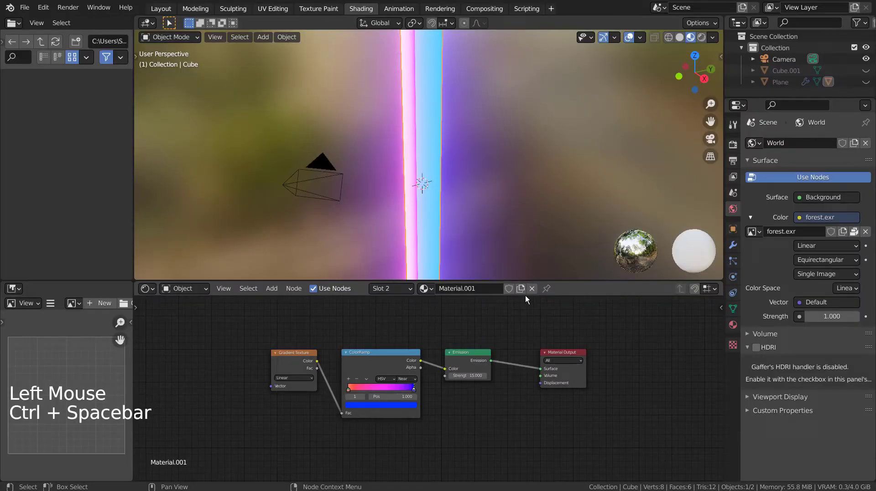
mouse_move(476, 129)
middle_mouse_down()
mouse_move(491, 163)
mouse_move(464, 146)
middle_mouse_up()
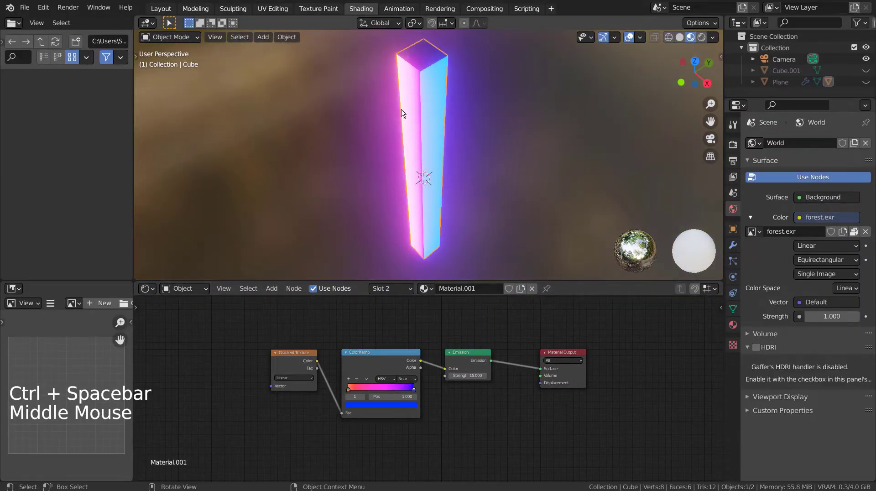
left_click(867, 81)
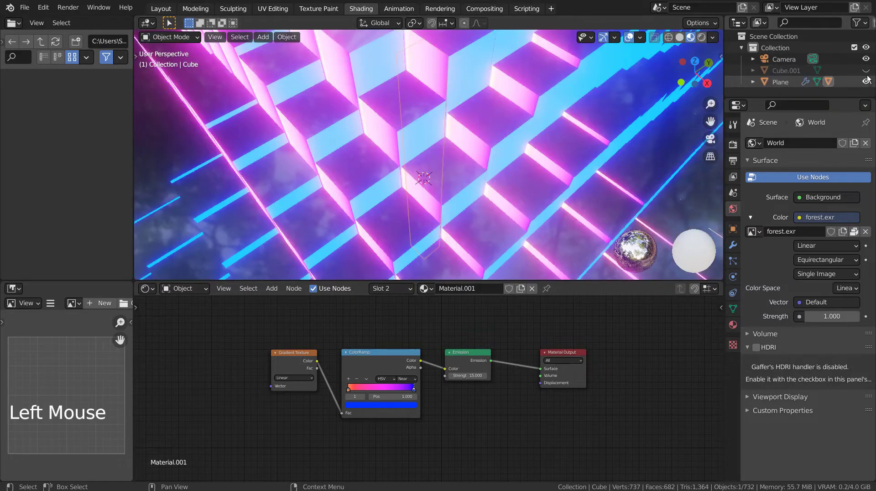
scroll(545, 128, "down", 3)
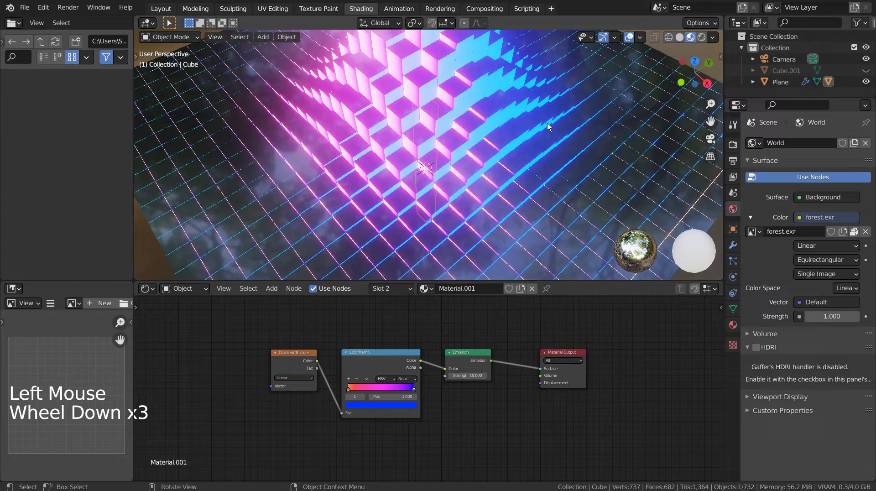
scroll(554, 121, "down", 2)
middle_click_drag(555, 121, 525, 151, "shift")
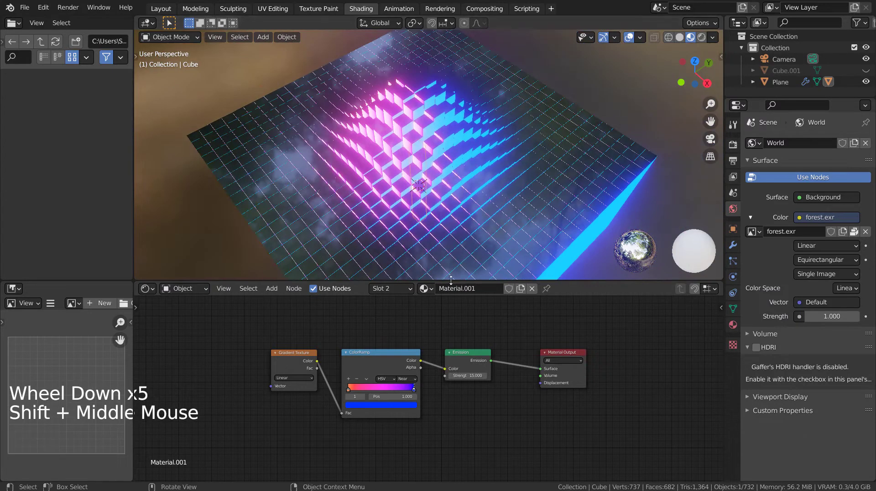
left_click(161, 8)
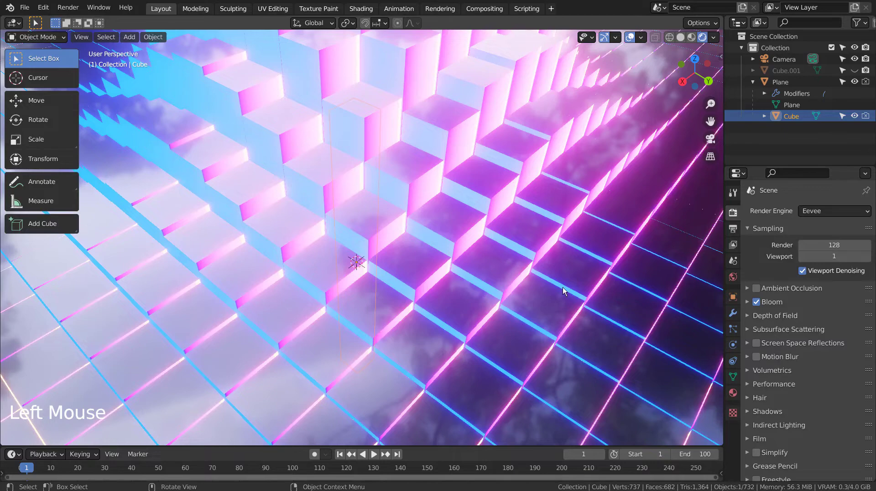
Deselect all and play the wave animation, zooming out on the rippling pillar grid.
key("alt+a")
left_click(374, 454)
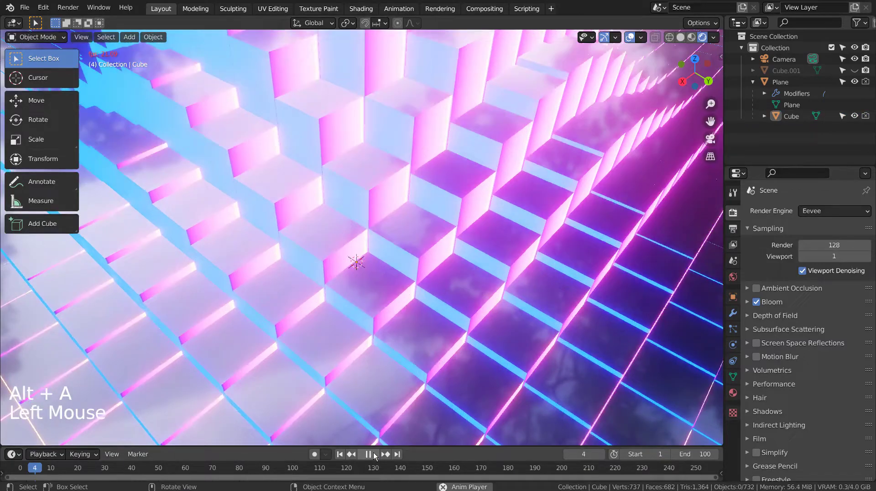
scroll(499, 269, "down", 4)
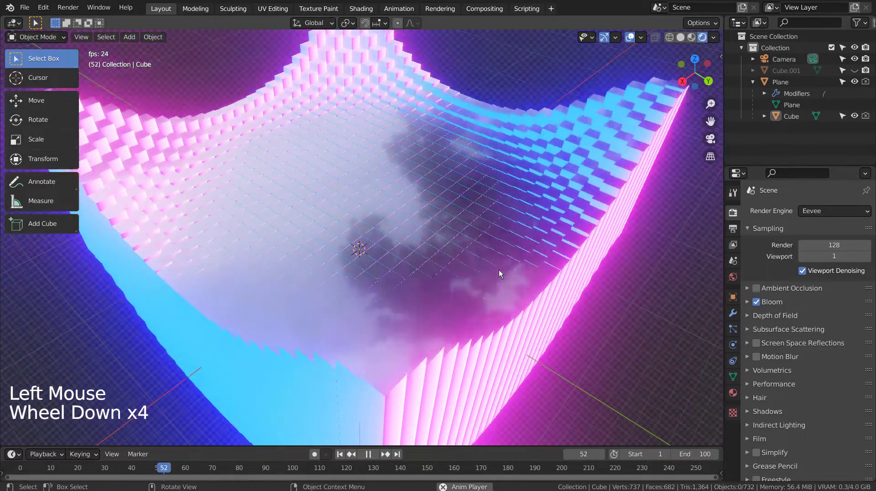